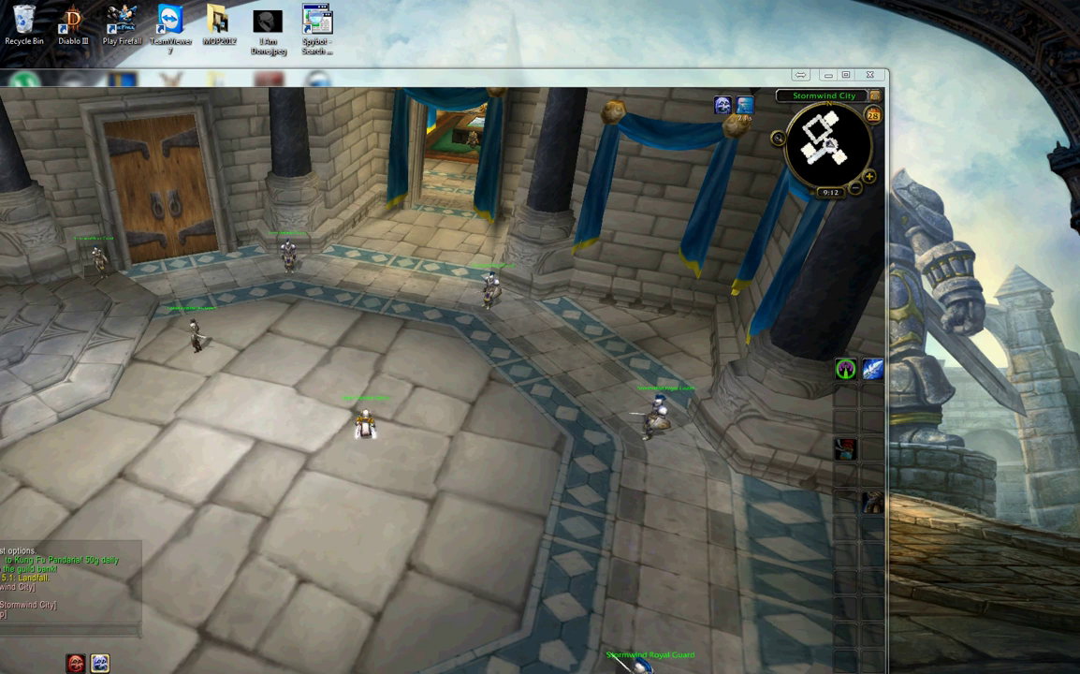
- Move the game window down to uncover the desktop icons
key("super+e")
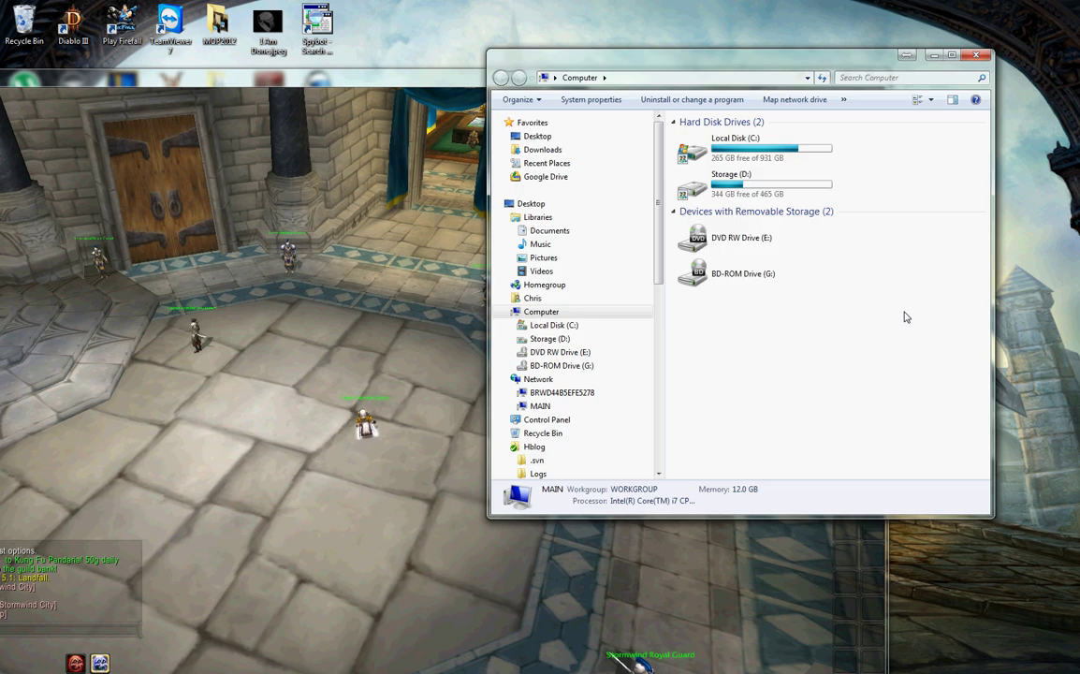
key("alt+F4")
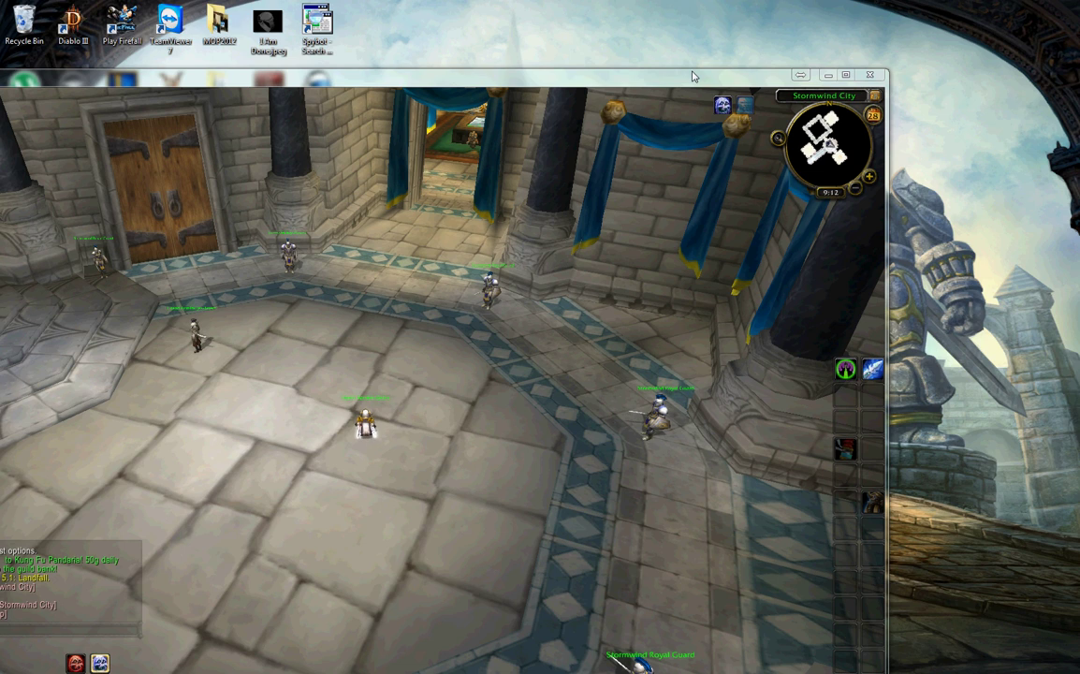
left_click_drag(692, 75, 672, 501)
left_click_drag(241, 466, 150, 408)
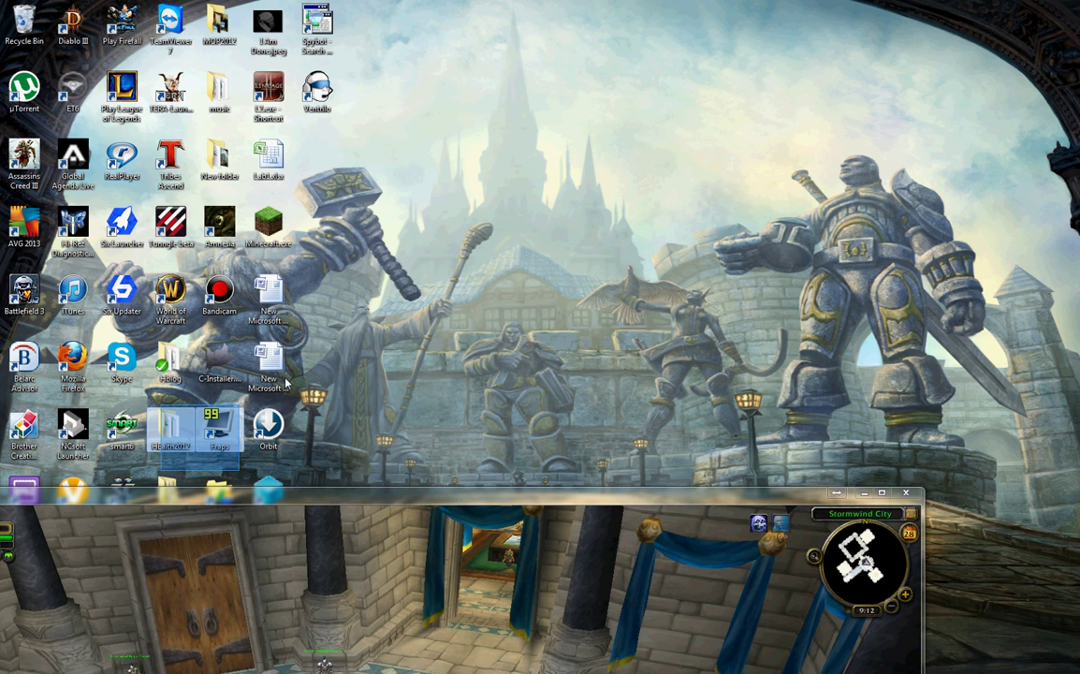
- Drag the Honorbud folder onto the open desktop and log in to Honorbuddy
left_click(167, 484)
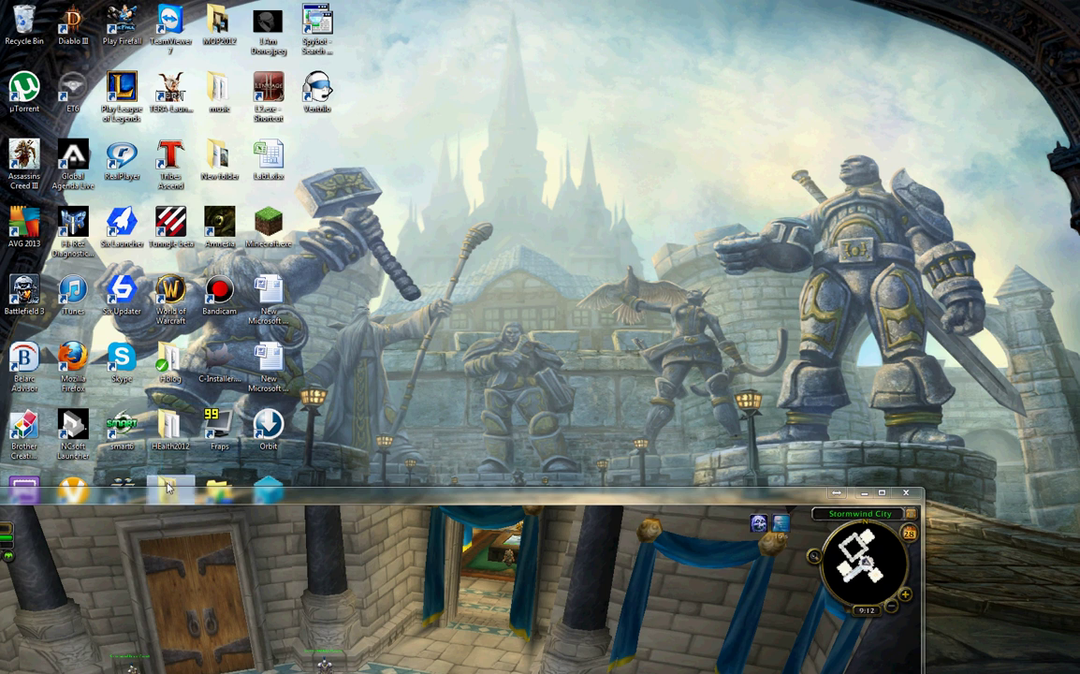
left_click_drag(168, 486, 521, 230)
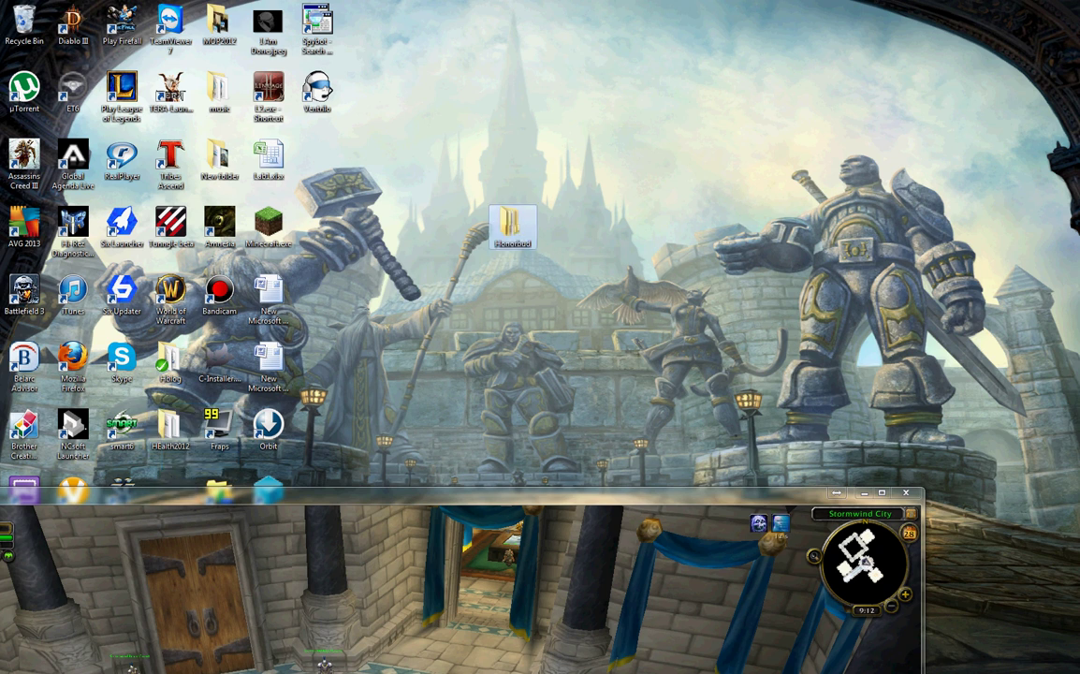
left_click(737, 573)
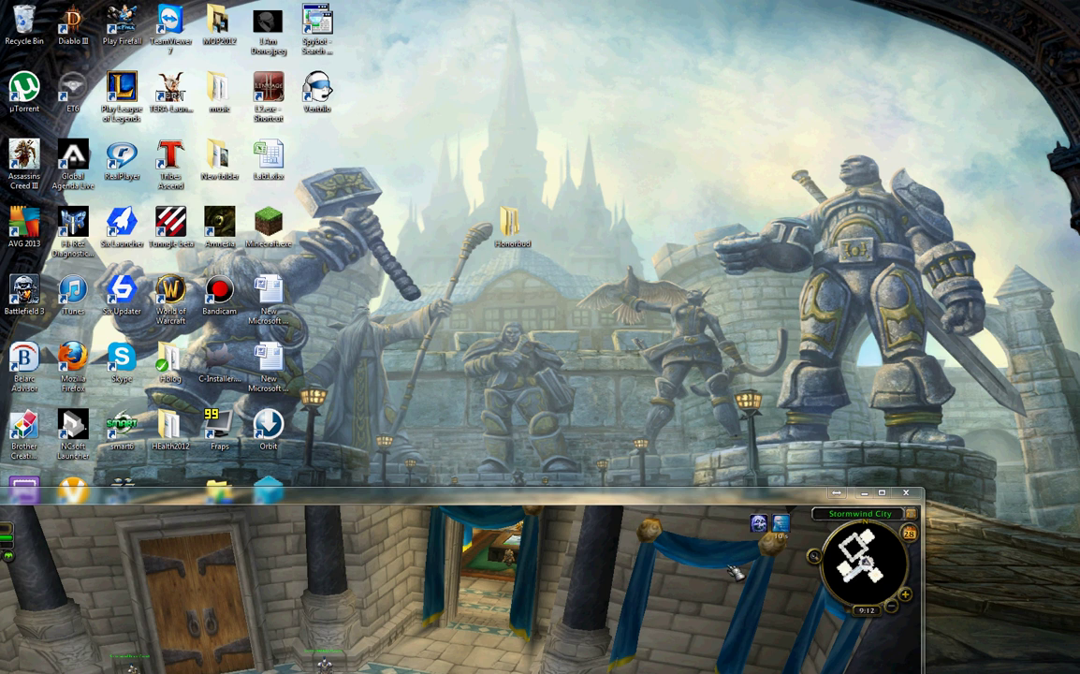
left_click(531, 351)
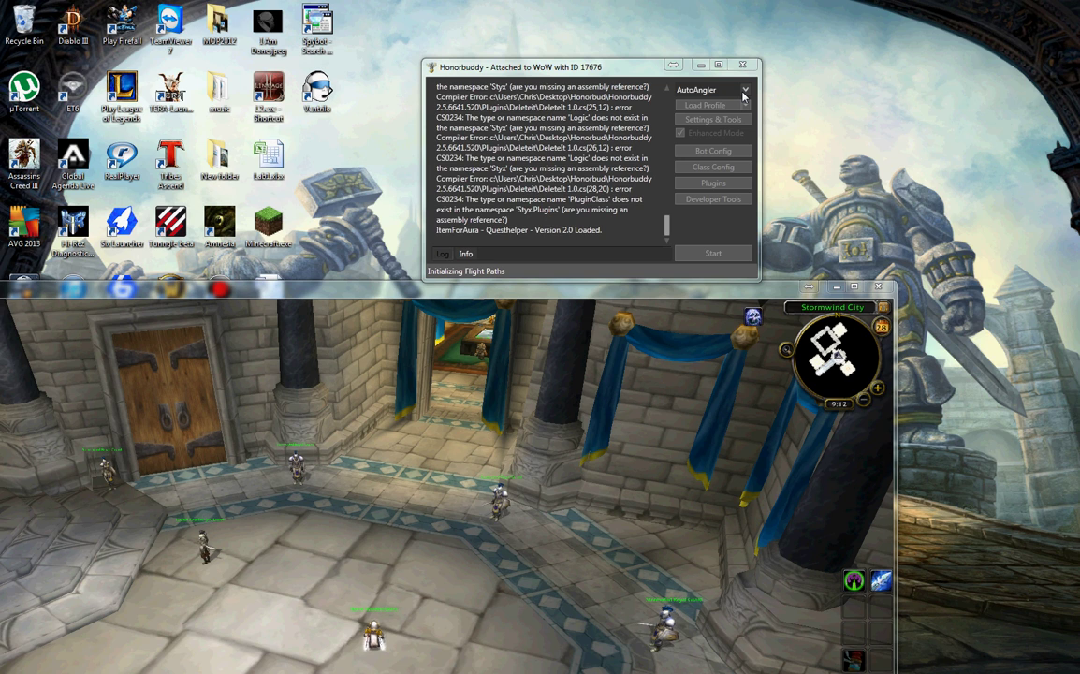
- Change the bot base dropdown from AutoAngler to BGBuddy
left_click(744, 93)
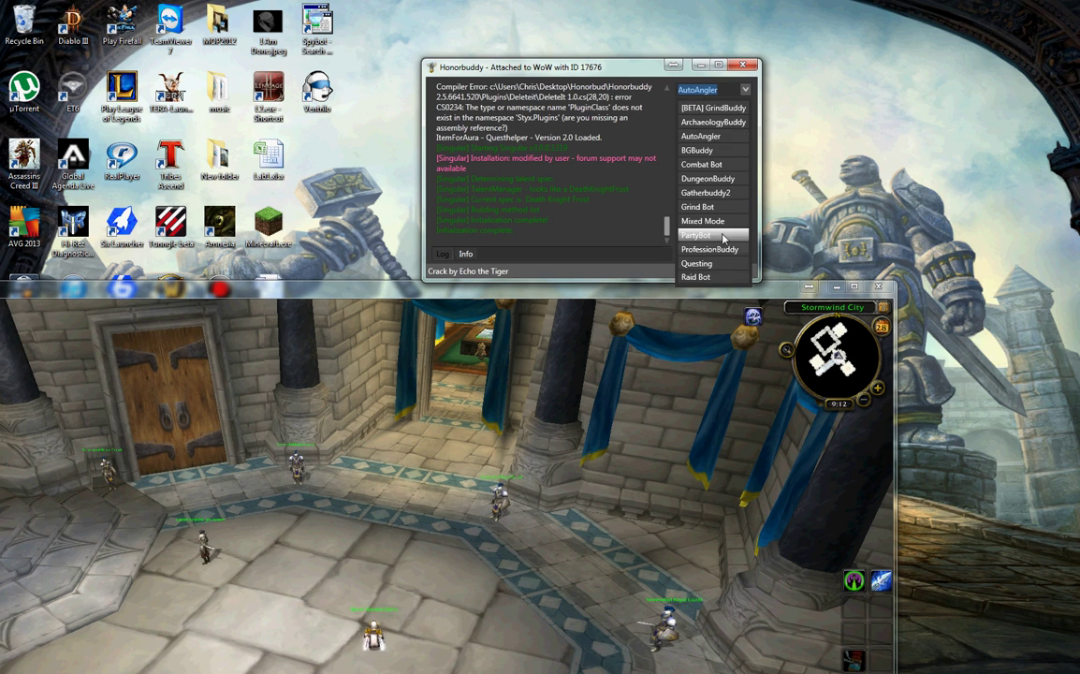
left_click(722, 152)
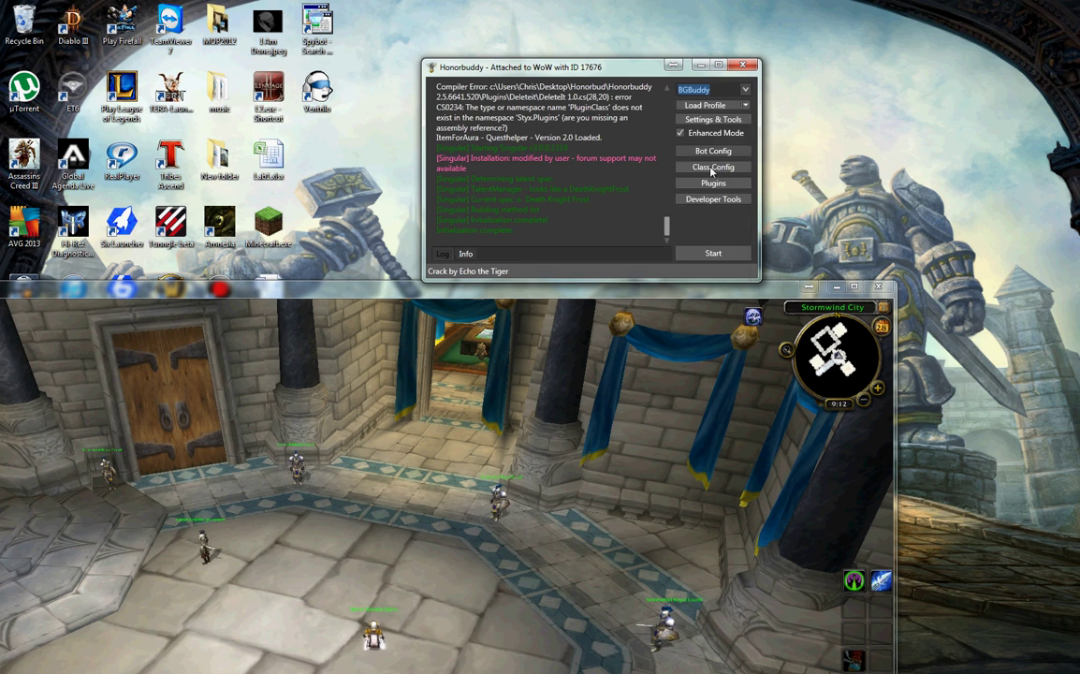
- In Bot Config, set Queue #1 to Alterac Valley and Queue #2 to Arathi Basin
left_click(711, 170)
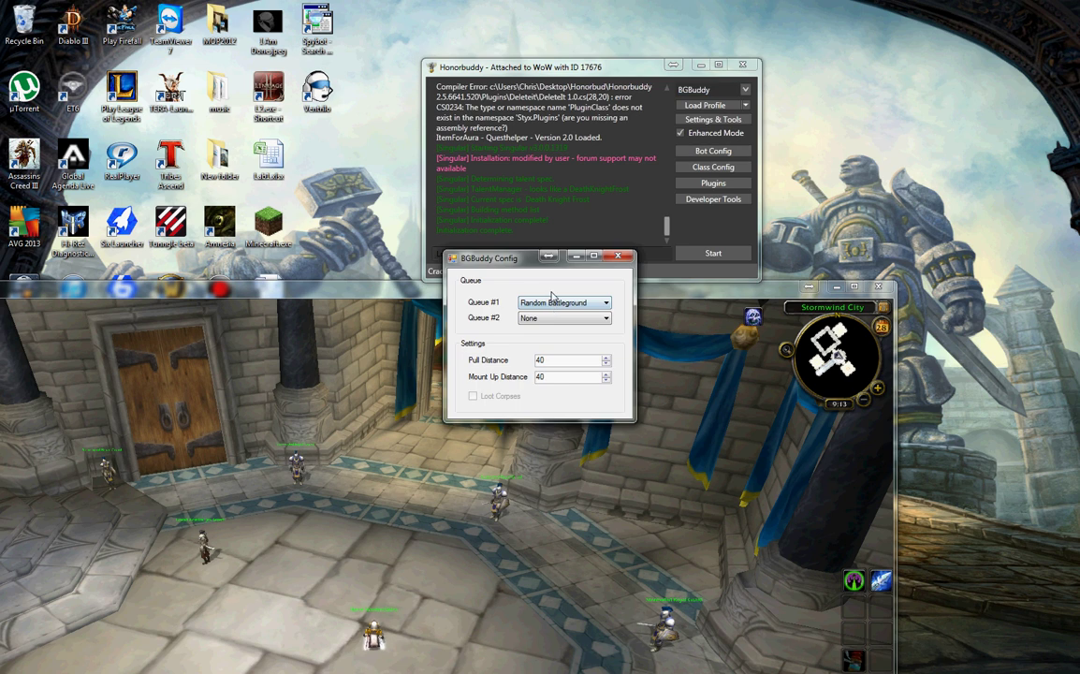
left_click(556, 305)
left_click(570, 307)
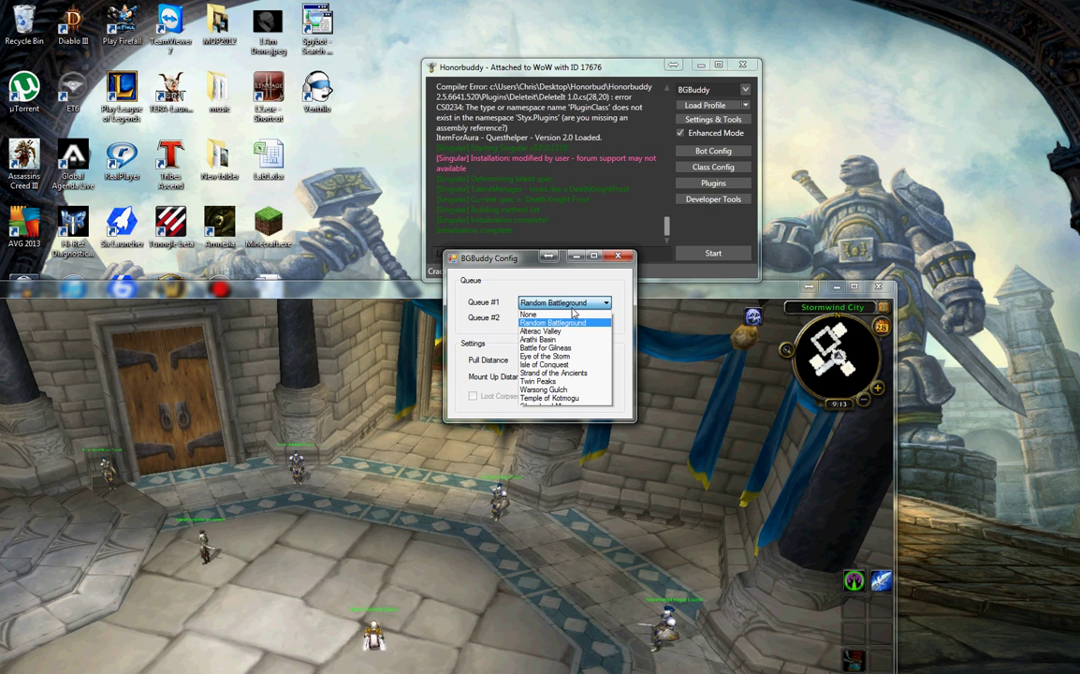
left_click(581, 306)
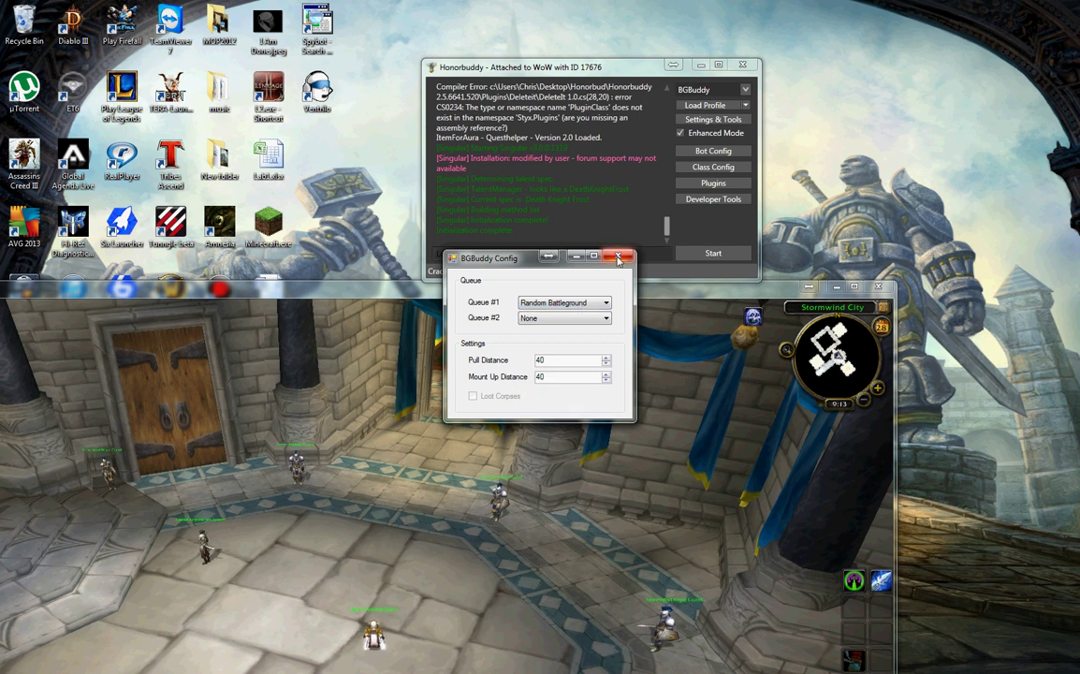
left_click(591, 303)
left_click(552, 332)
left_click(562, 318)
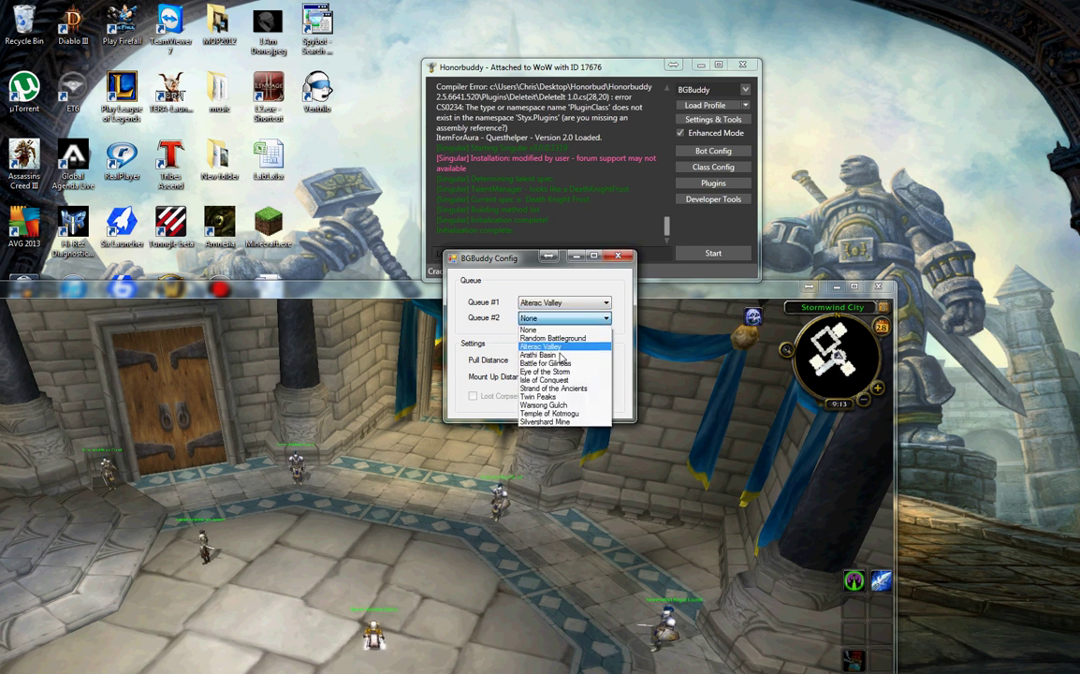
left_click(559, 354)
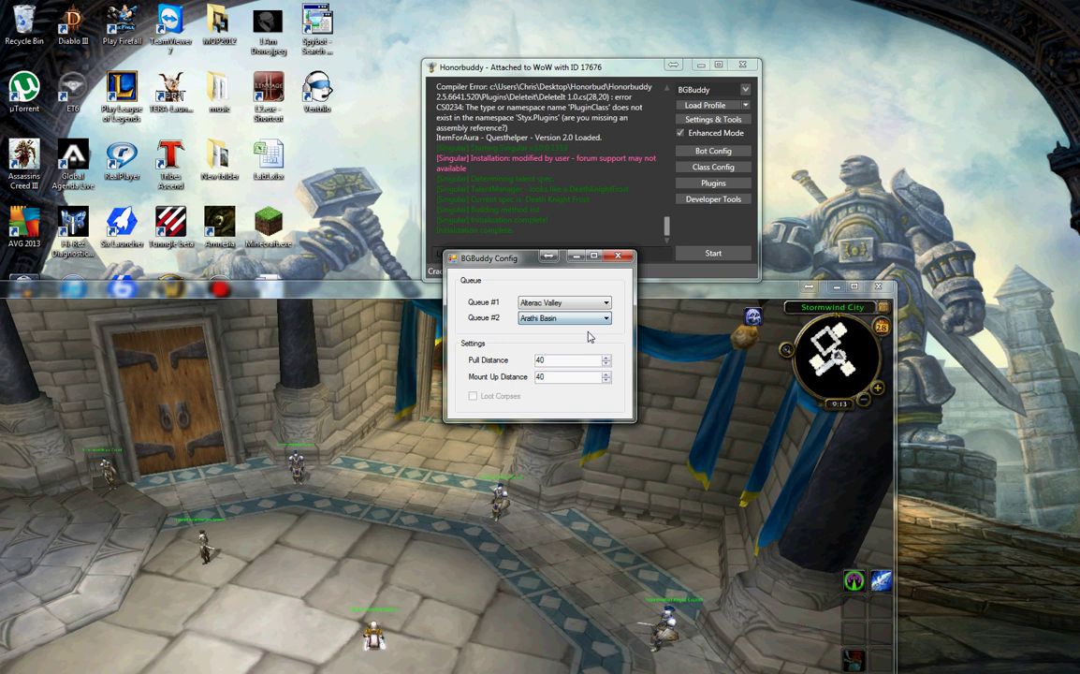
left_click(642, 265)
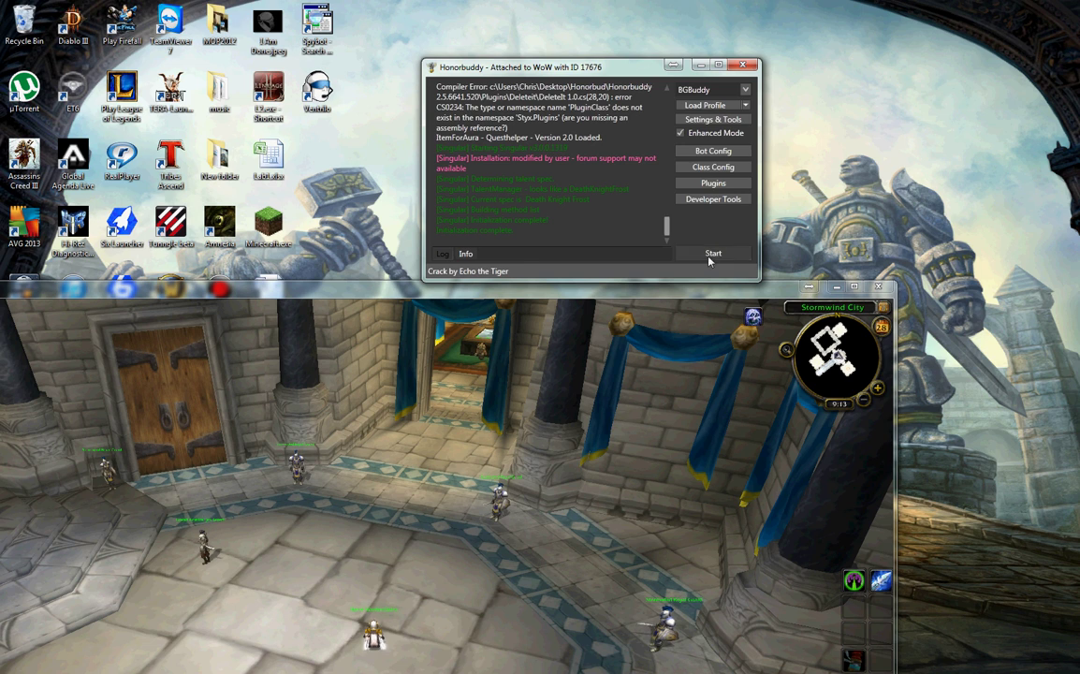
left_click(722, 167)
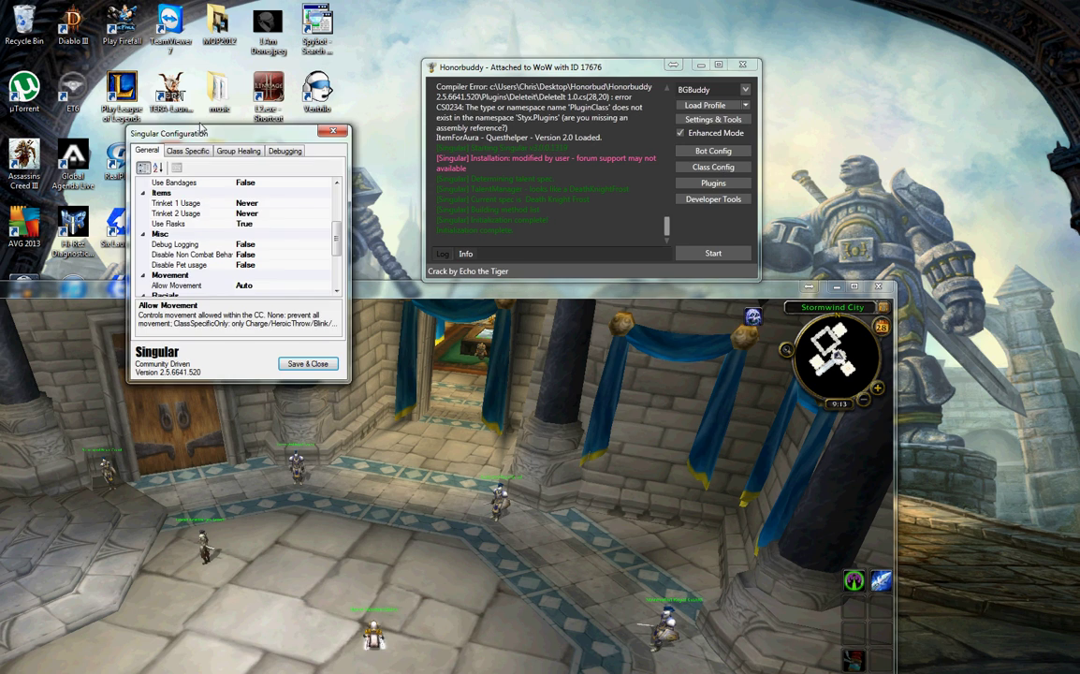
left_click(187, 150)
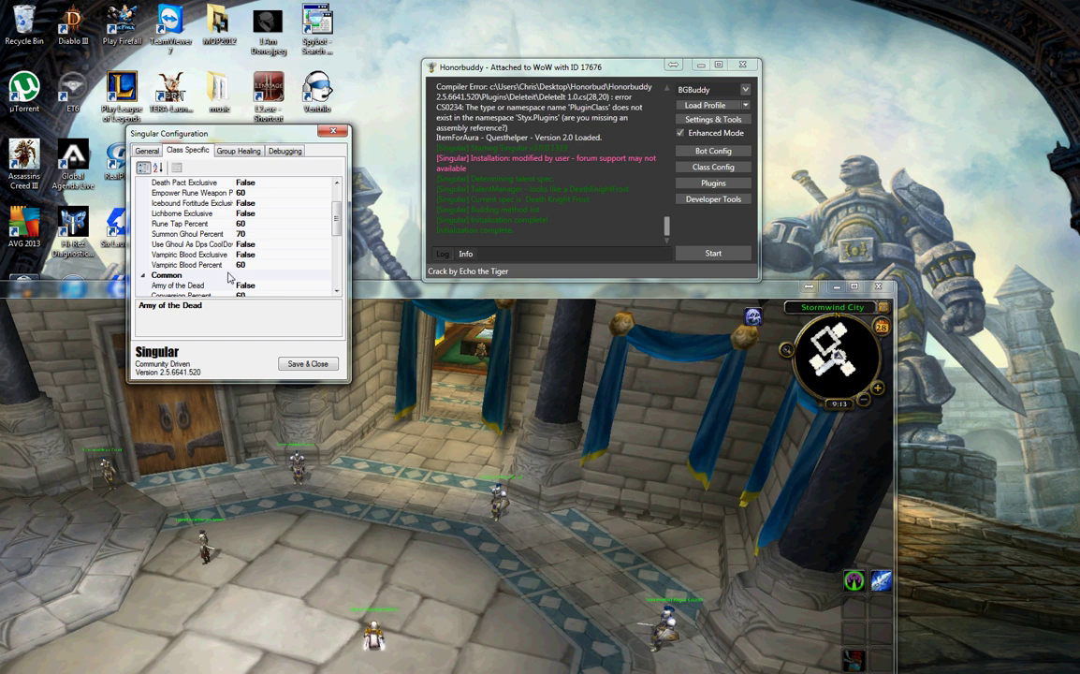
left_click(332, 130)
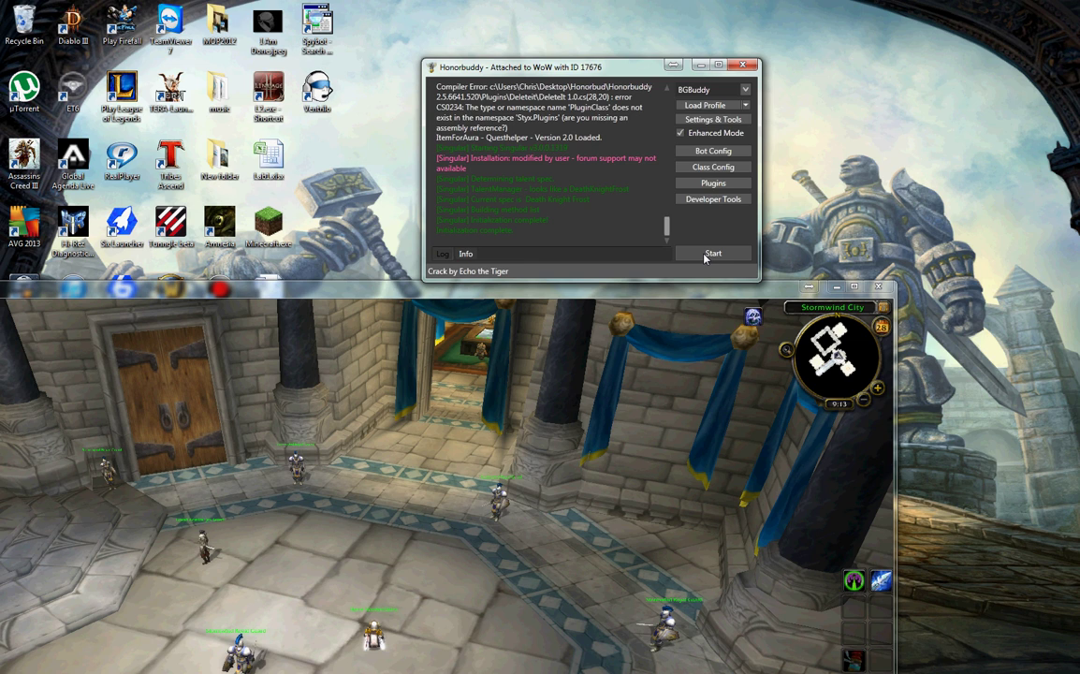
- Start BGBuddy and check the battleground queue shown on the minimap
left_click(709, 254)
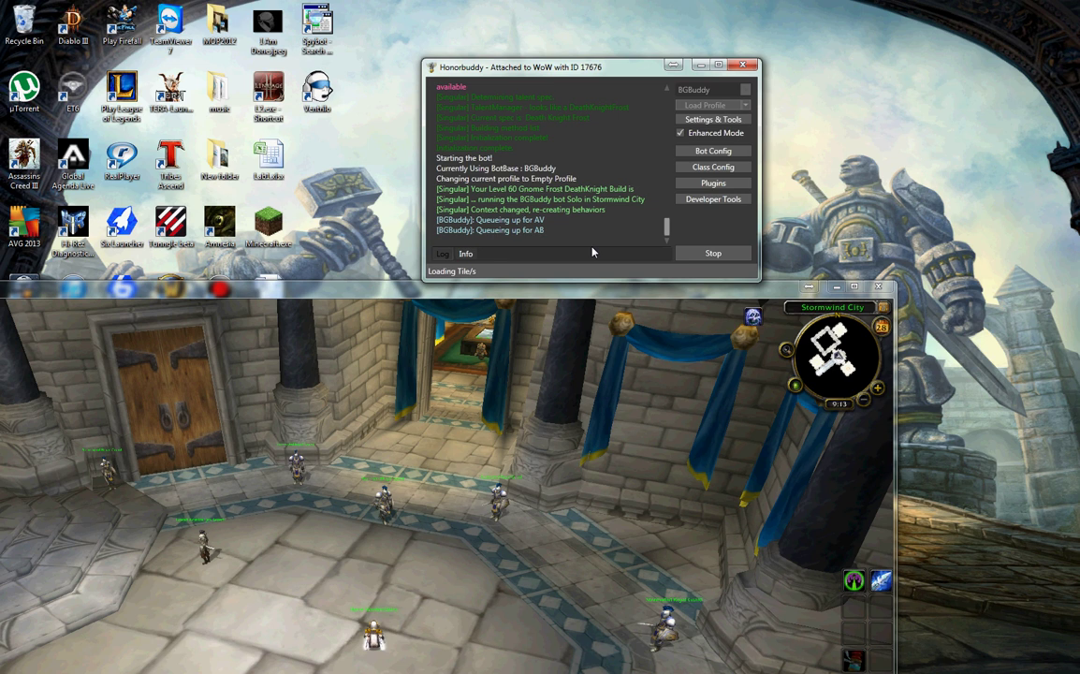
mouse_move(798, 389)
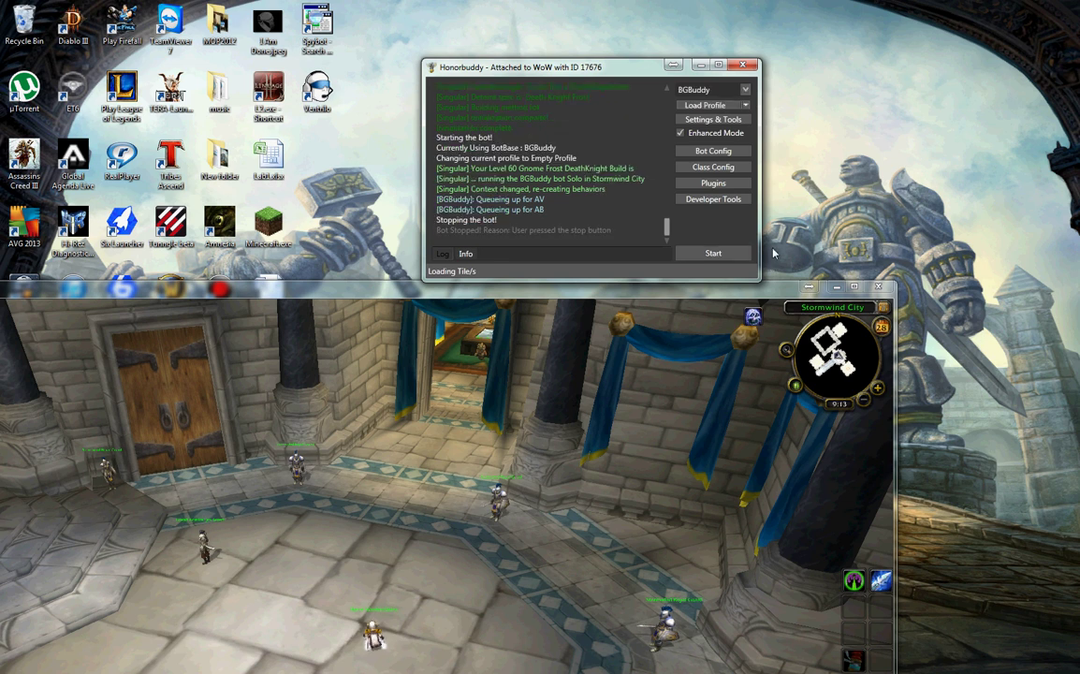
- Choose Gatherbuddy2 as the bot base and bring up the Load Profile dialog
left_click(745, 90)
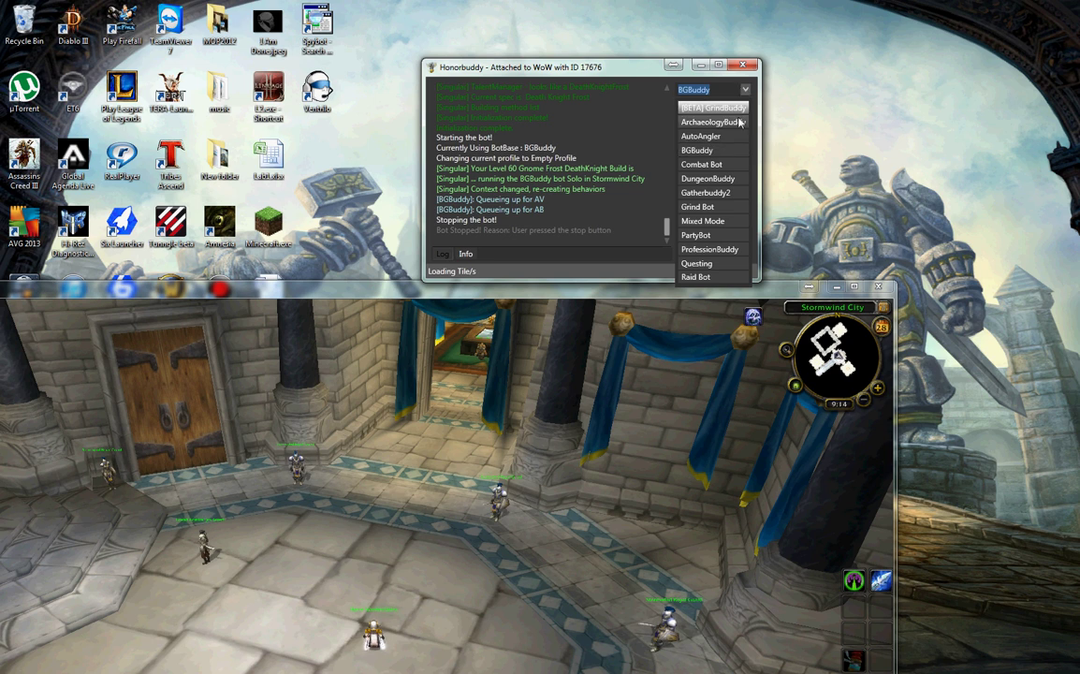
left_click(715, 193)
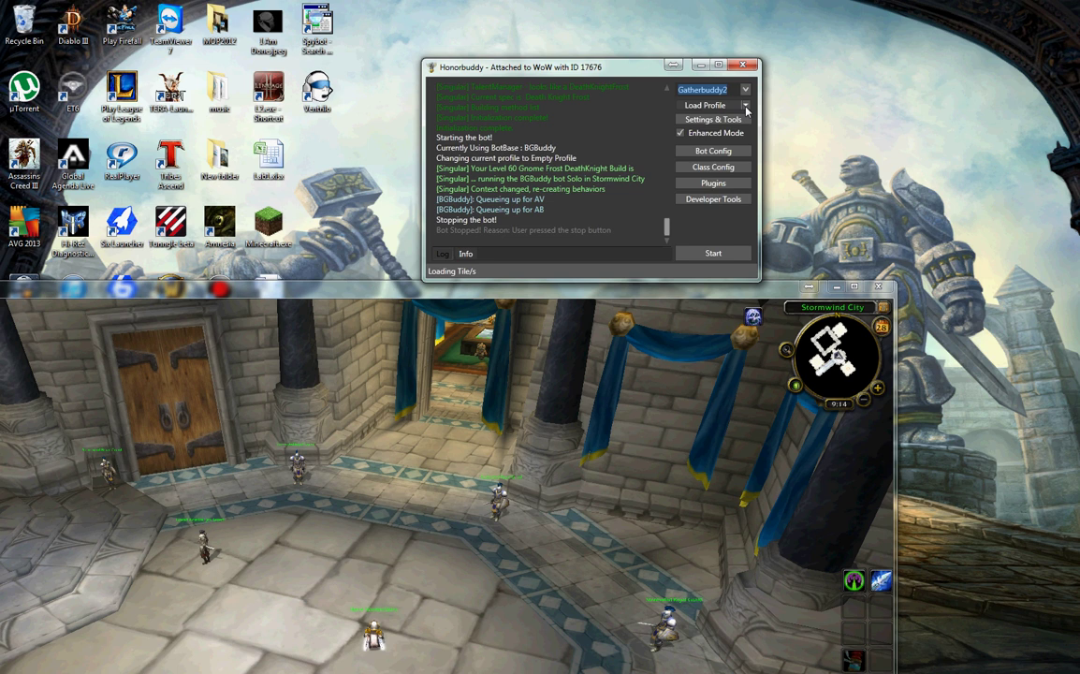
left_click(746, 105)
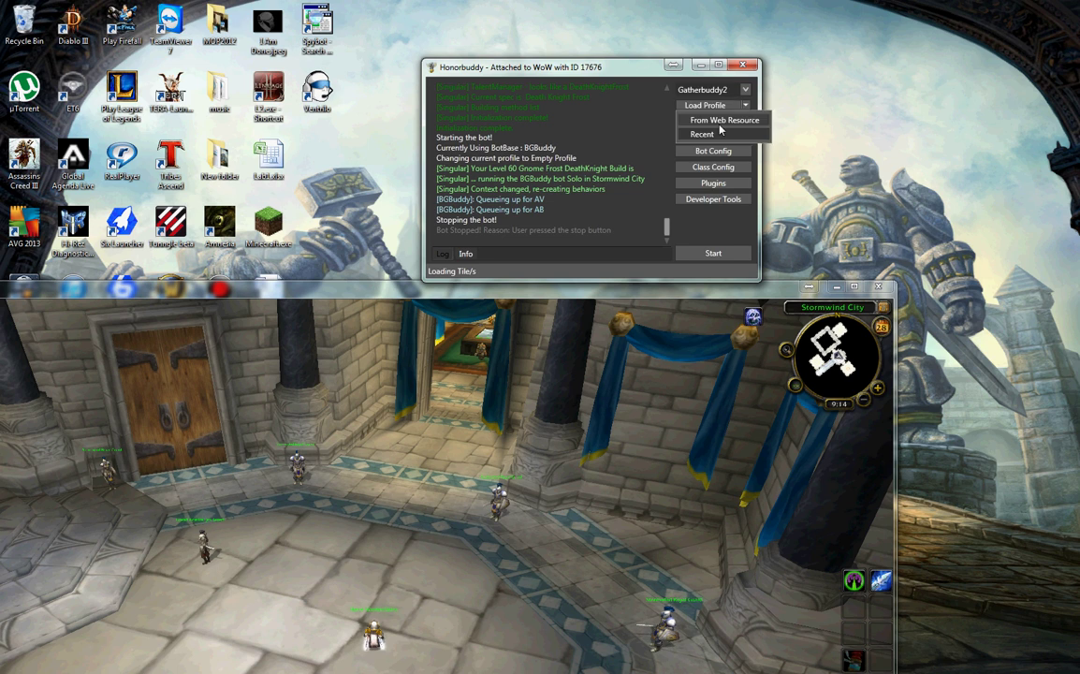
left_click(712, 122)
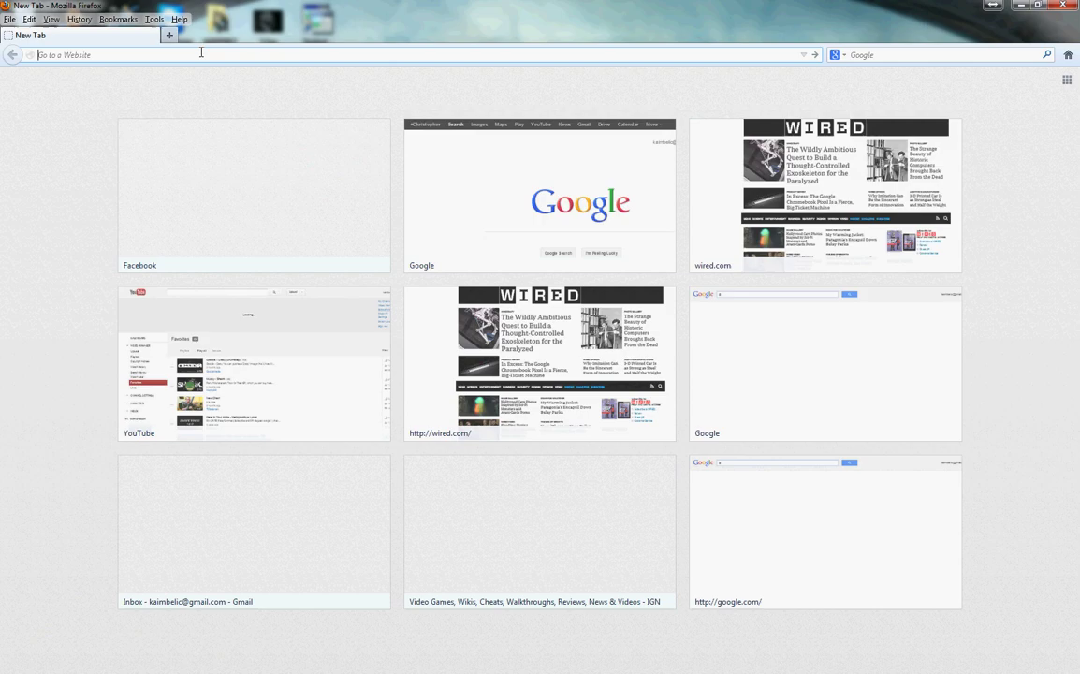
- Go to thebuddyforum.com in Firefox
type("thebuddyforum.com/")
key("Return")
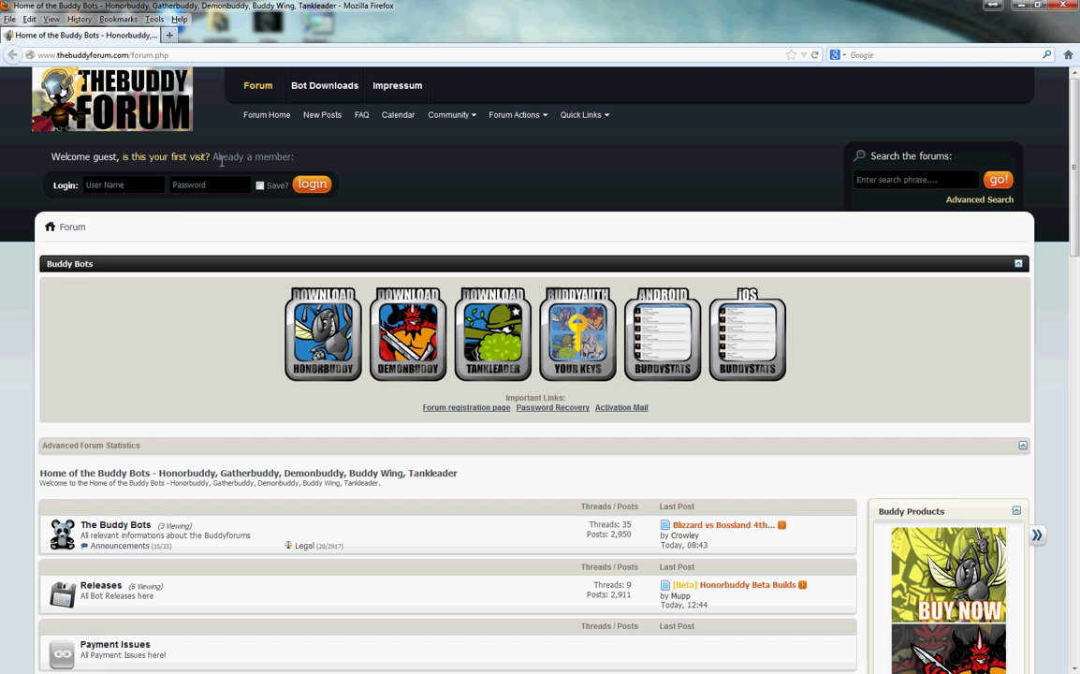
- Open the Honorbuddy Forum section and scroll through its sub-forums
scroll(212, 246, "down", 5)
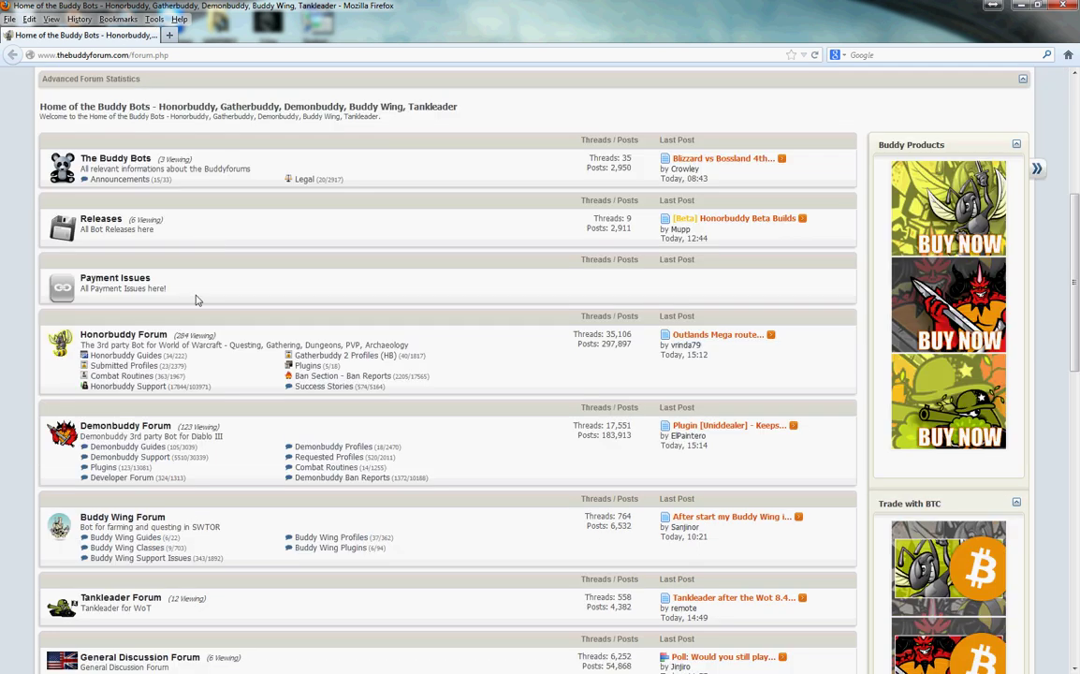
scroll(196, 300, "down", 1)
left_click(121, 263)
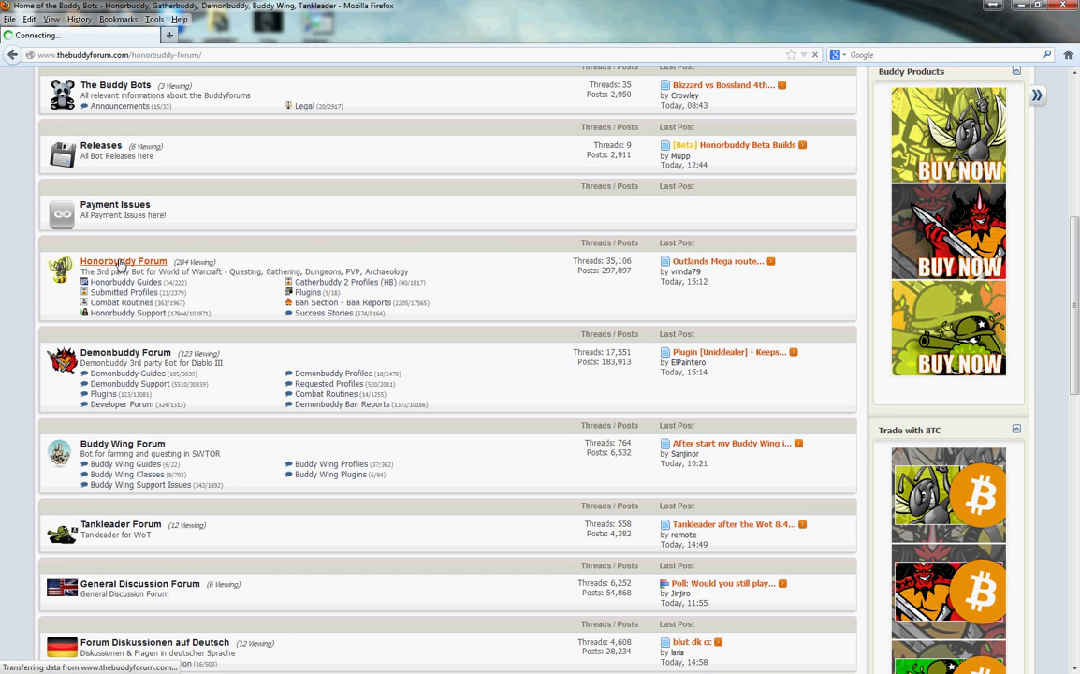
scroll(282, 309, "down", 3)
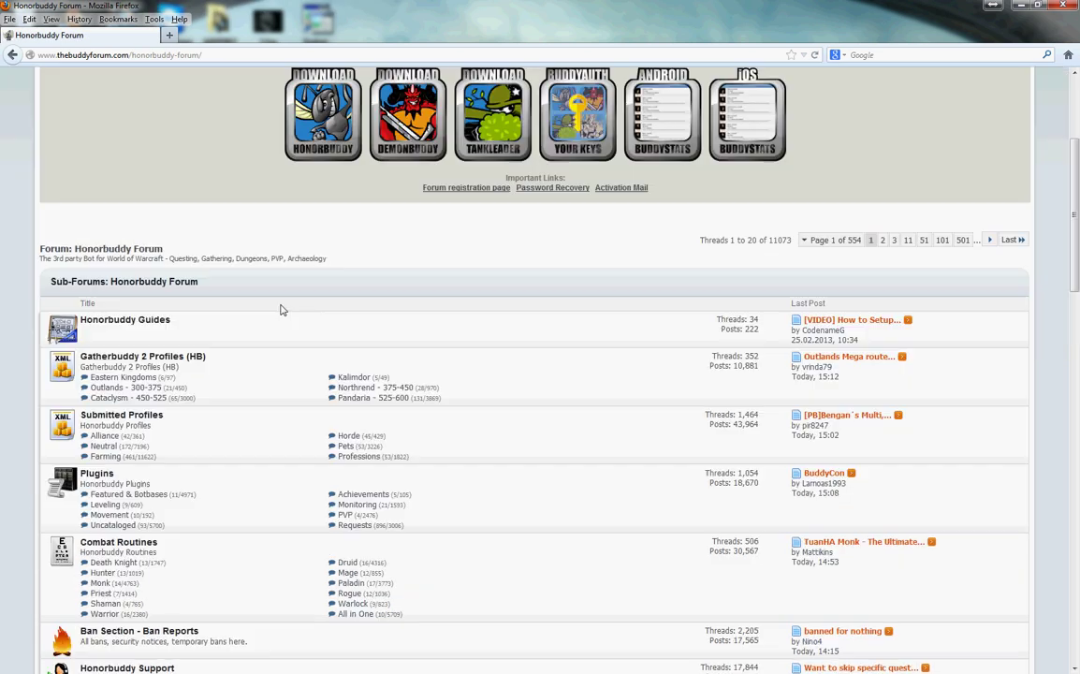
scroll(282, 309, "down", 1)
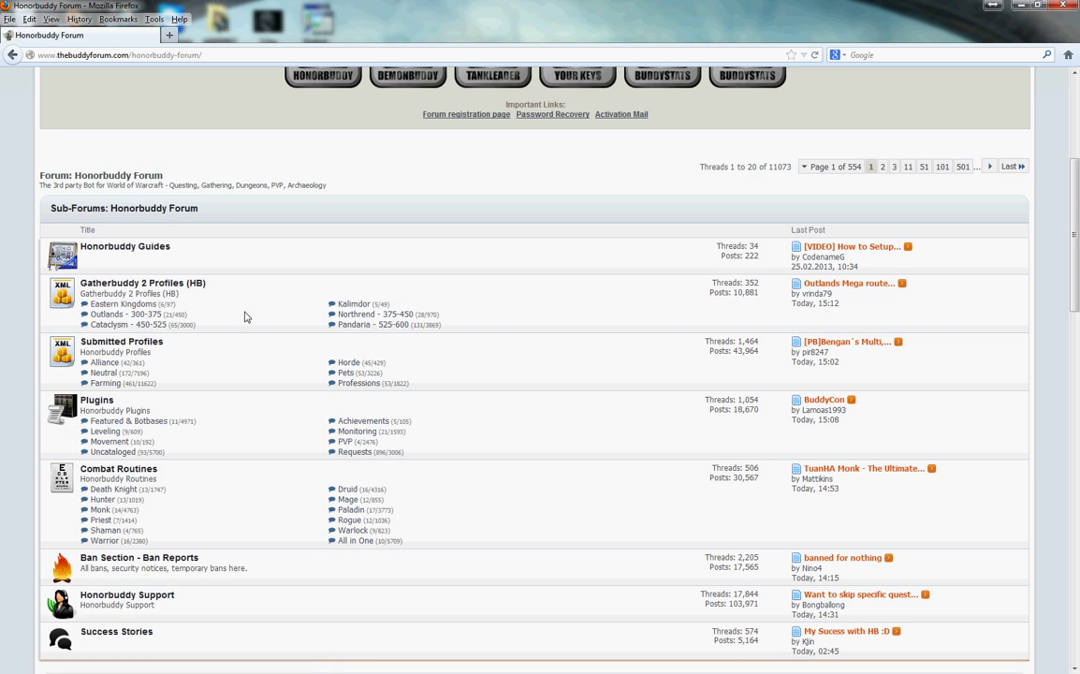
left_click(389, 324)
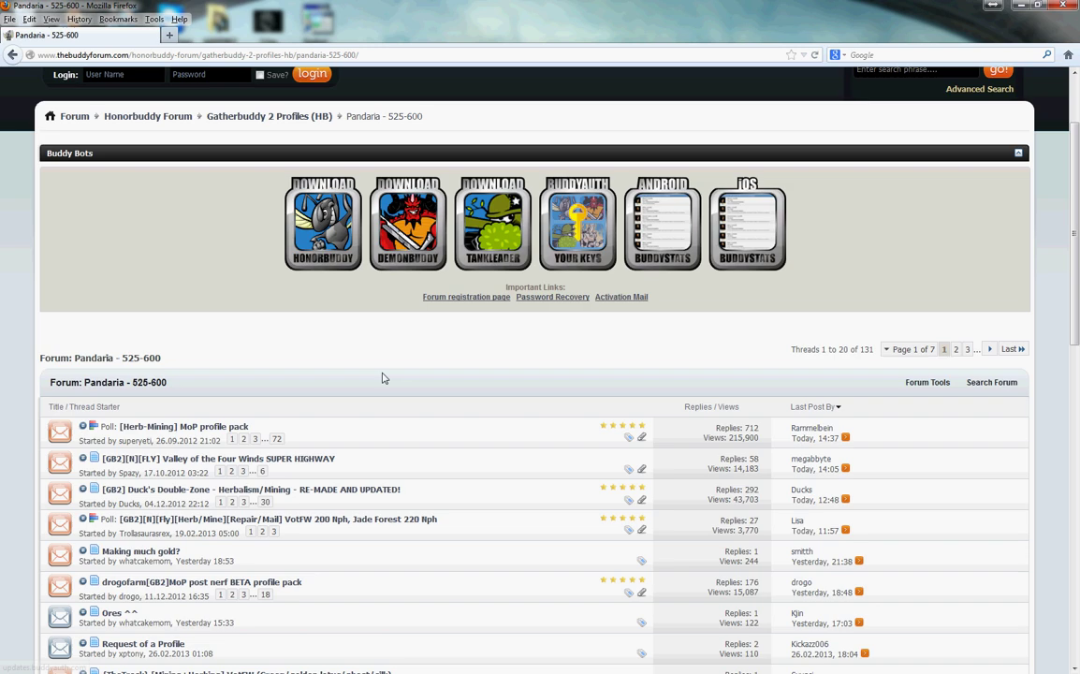
scroll(164, 213, "down", 5)
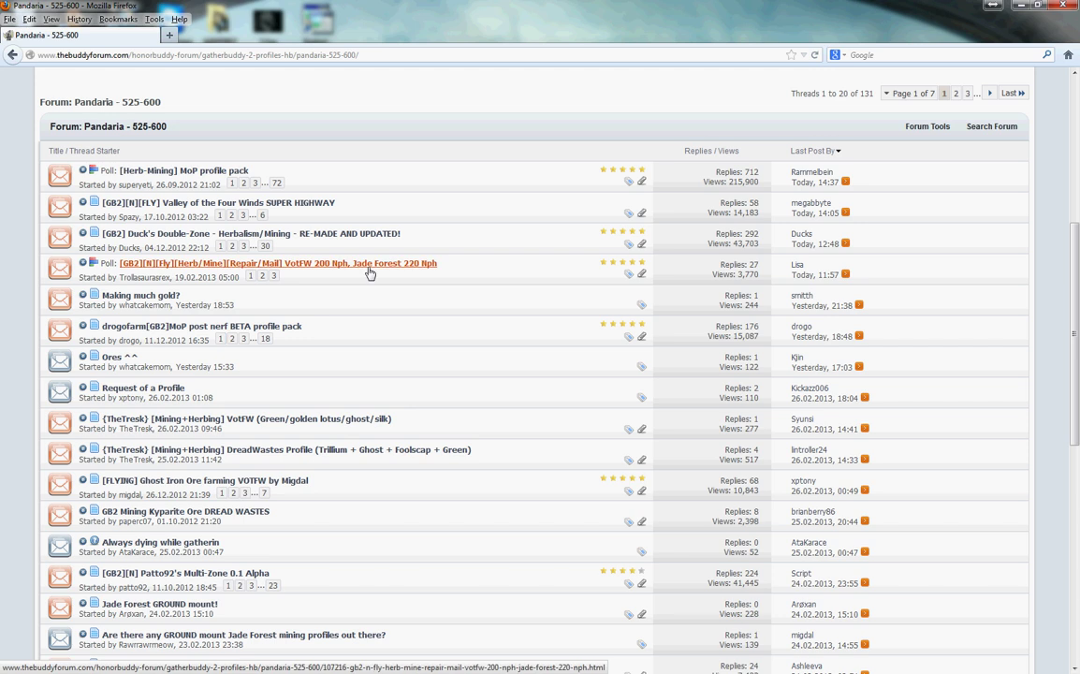
left_click(314, 272)
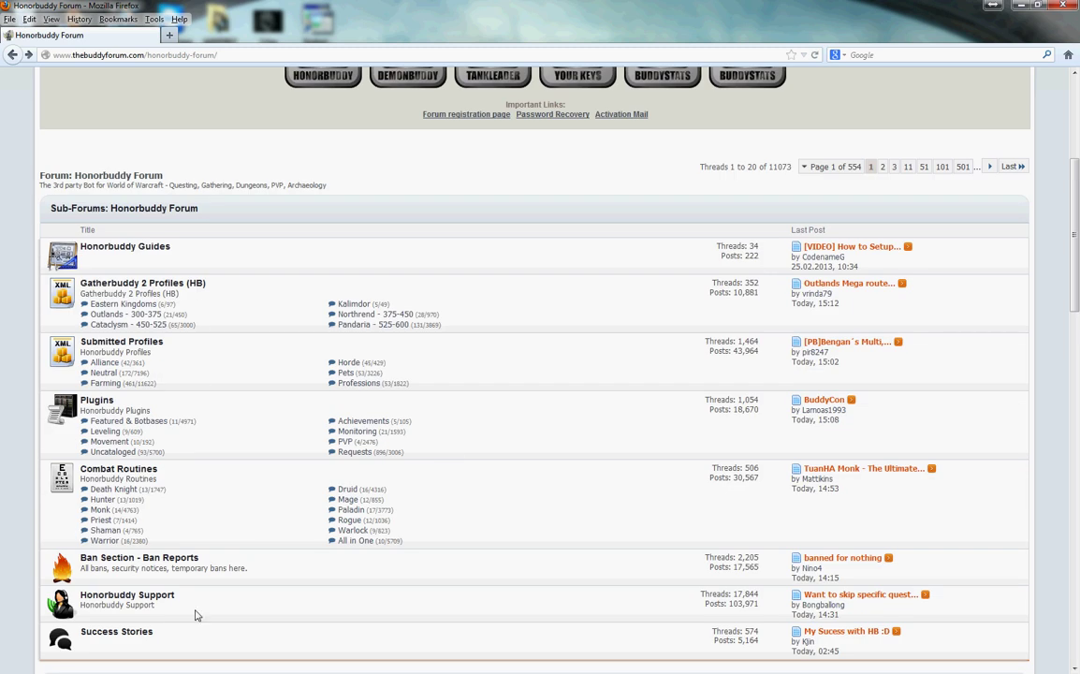
- Open the Death Knight sub-forum under Combat Routines and scroll its thread list
scroll(196, 614, "down", 2)
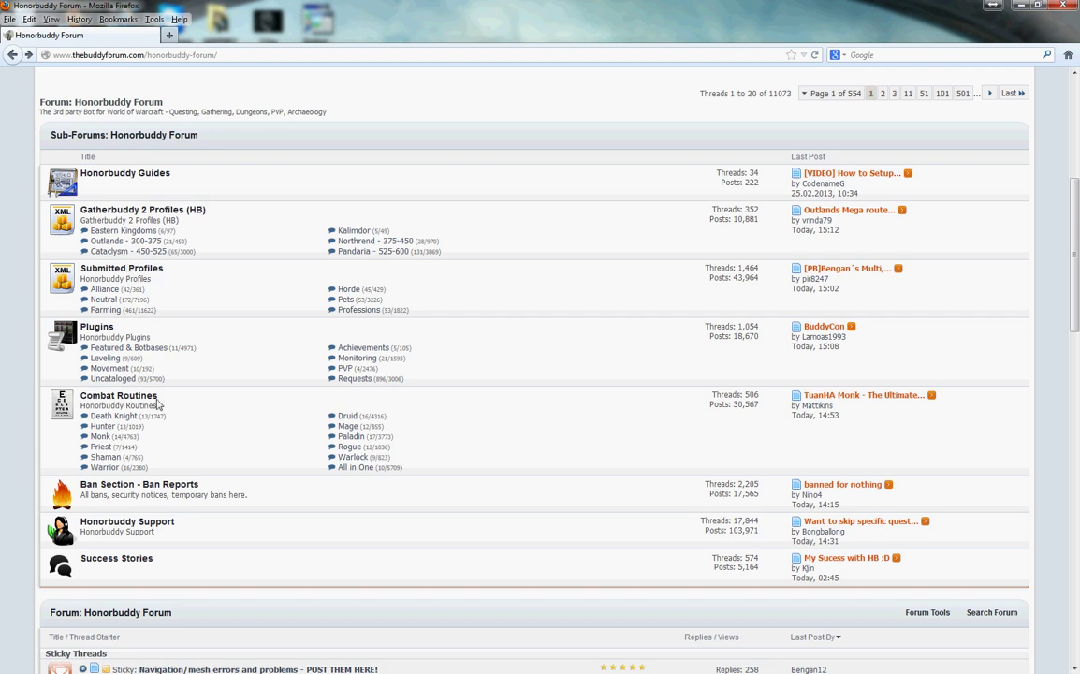
left_click_drag(157, 402, 211, 415)
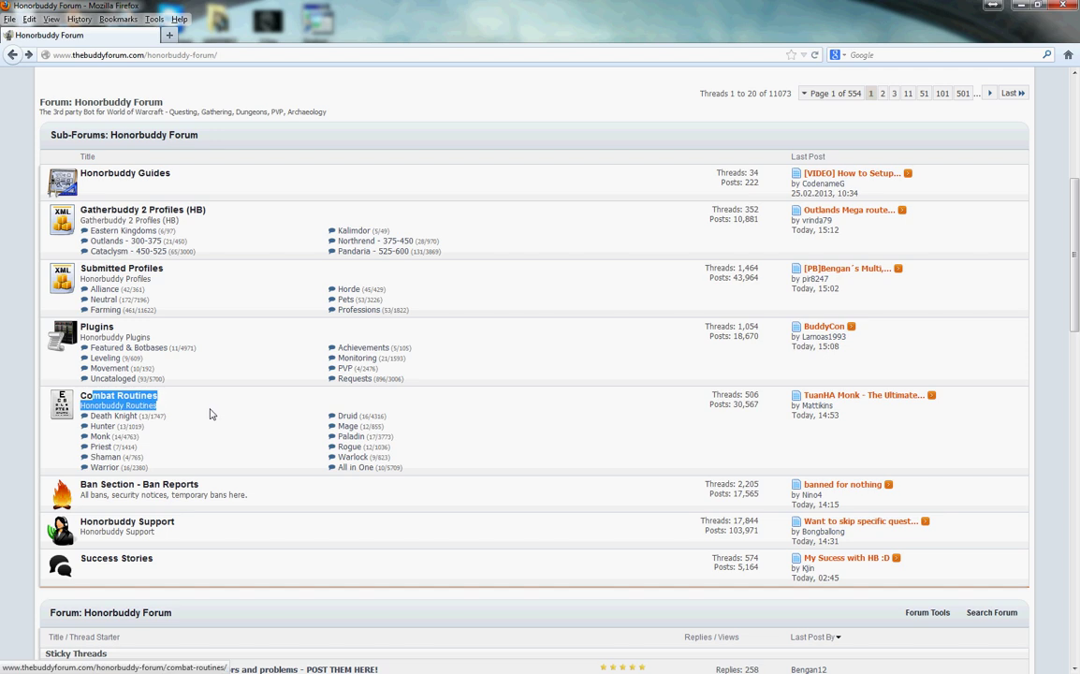
left_click(113, 415)
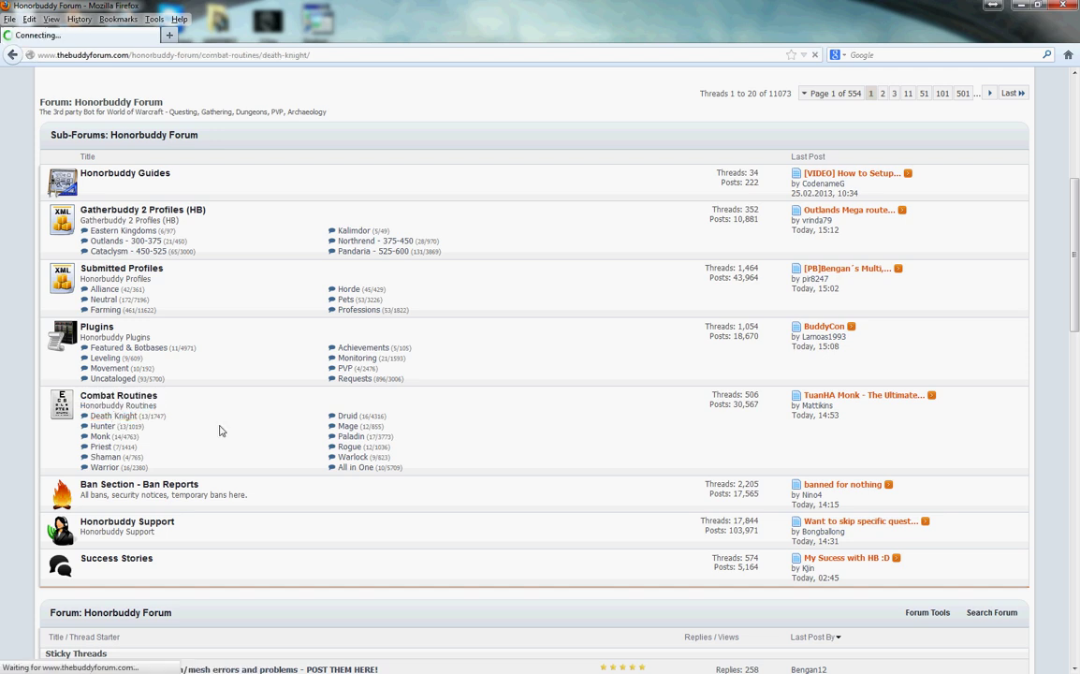
scroll(266, 364, "down", 4)
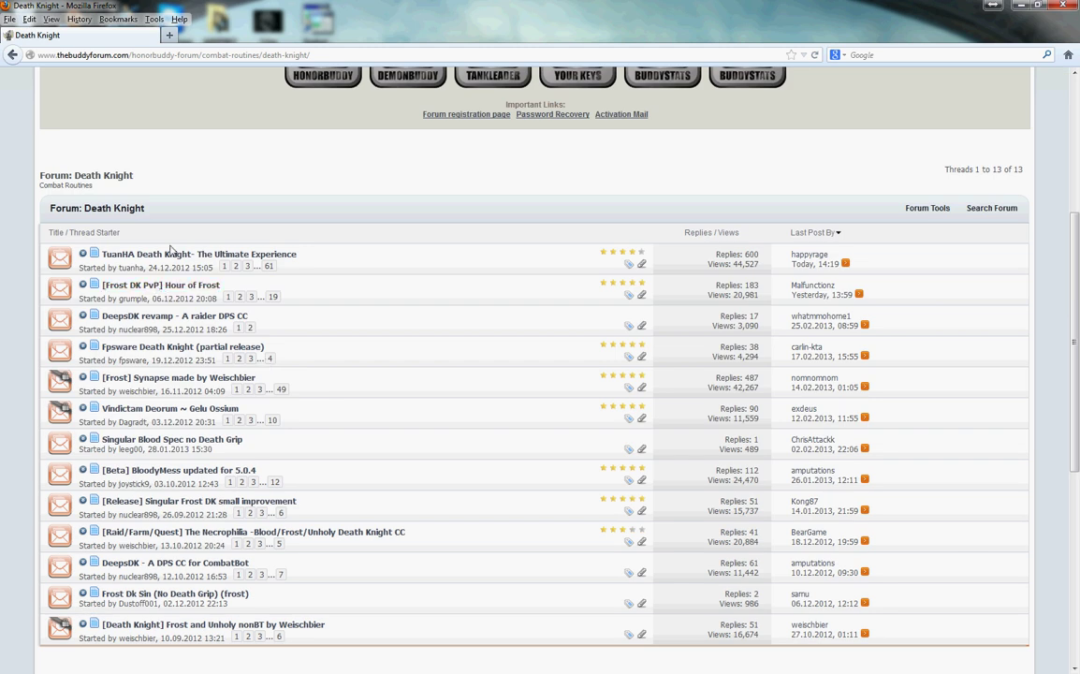
- View the TuanHA Death Knight thread, cancel its zip download, and close Firefox
left_click(180, 256)
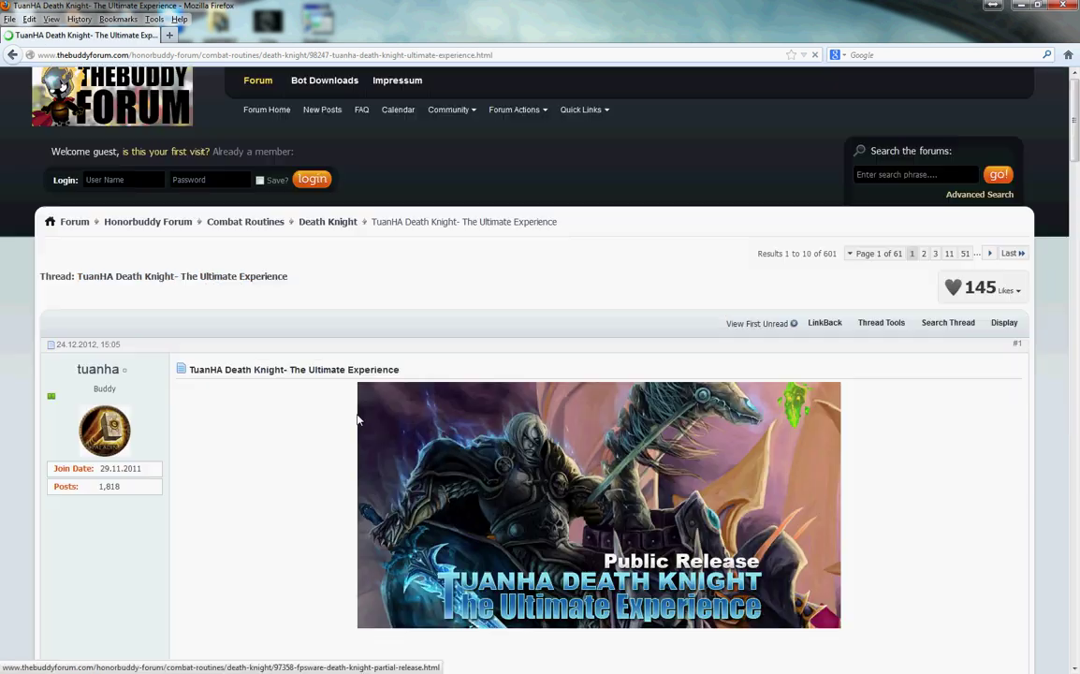
scroll(286, 326, "down", 5)
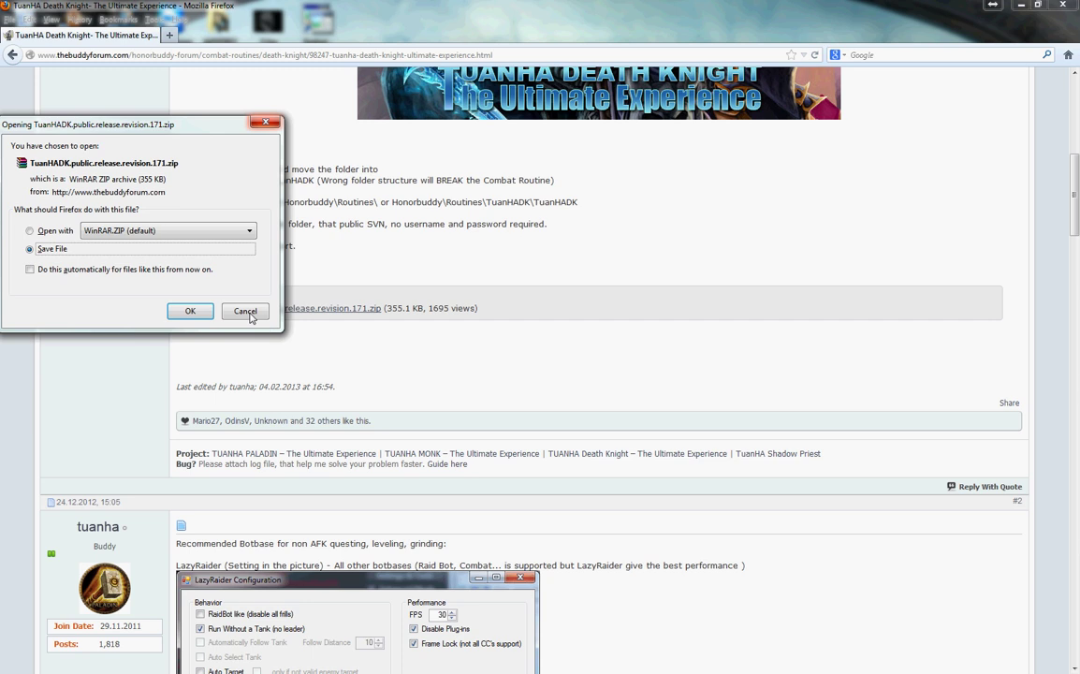
left_click(249, 314)
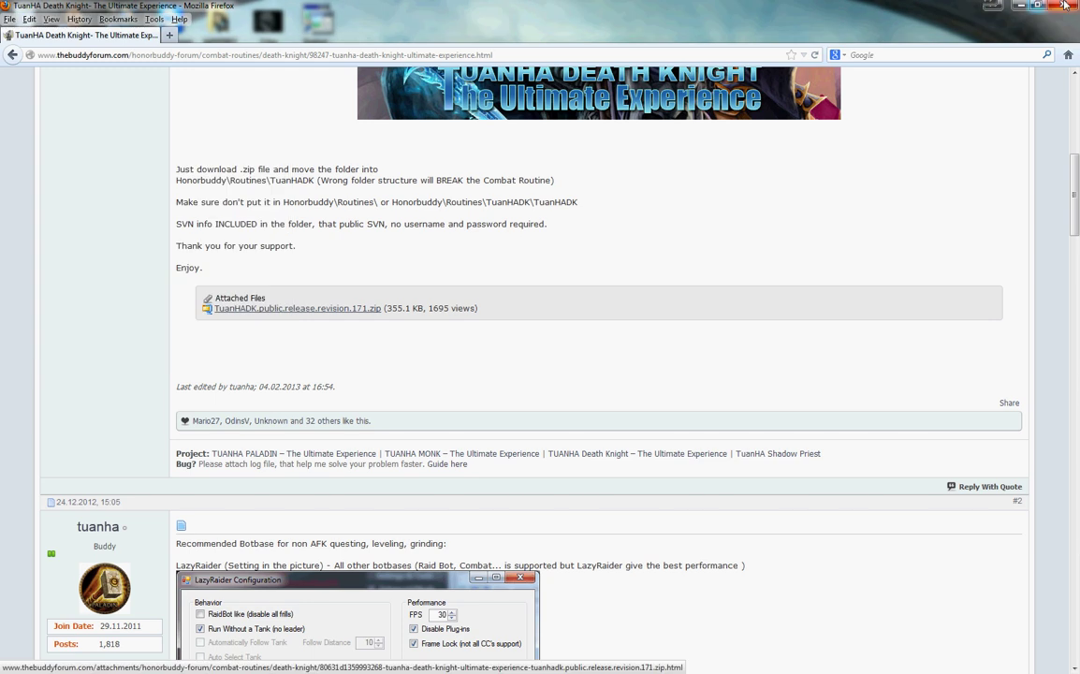
left_click(1064, 6)
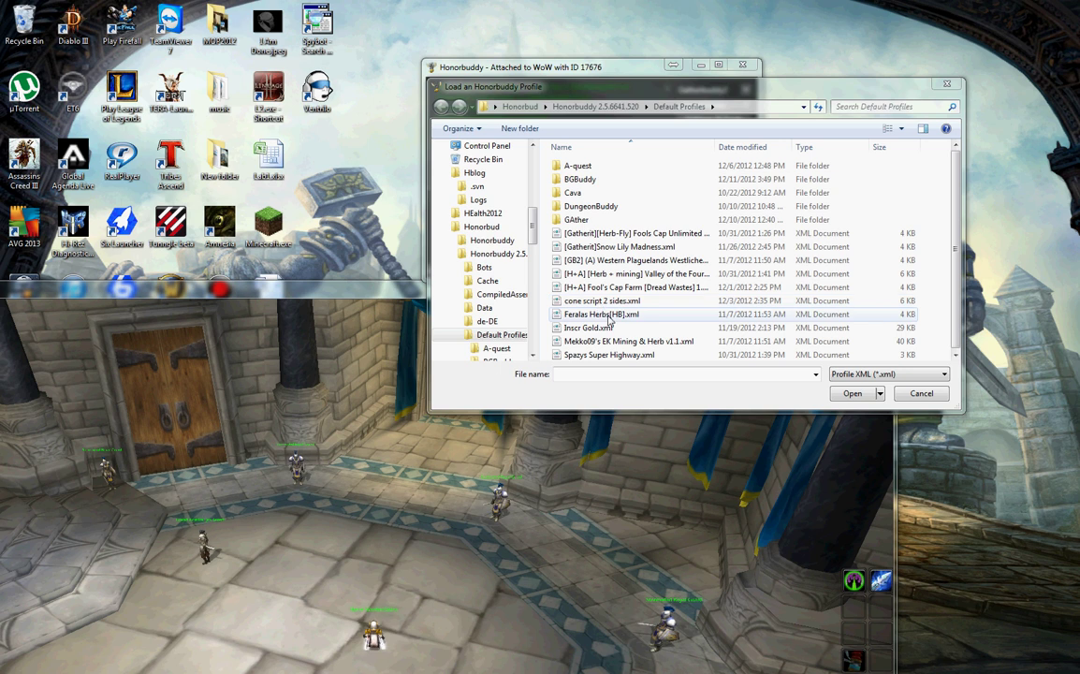
- Go up to the Honorbuddy 2.5.6641.520 folder, then close the profile loader without loading
left_click(593, 107)
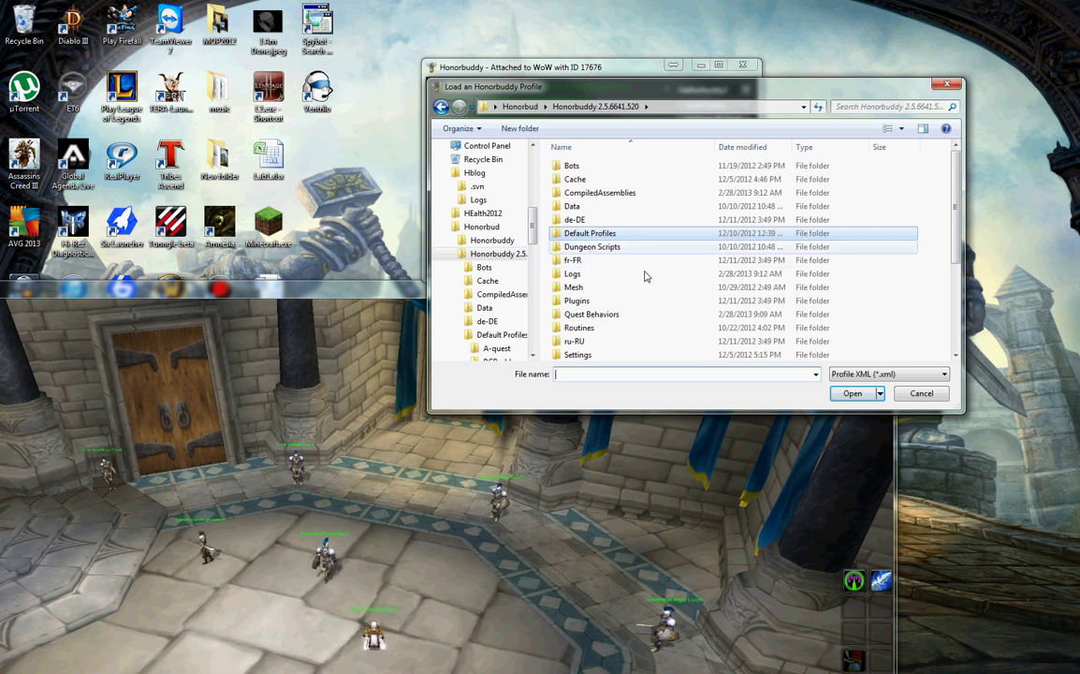
key("Escape")
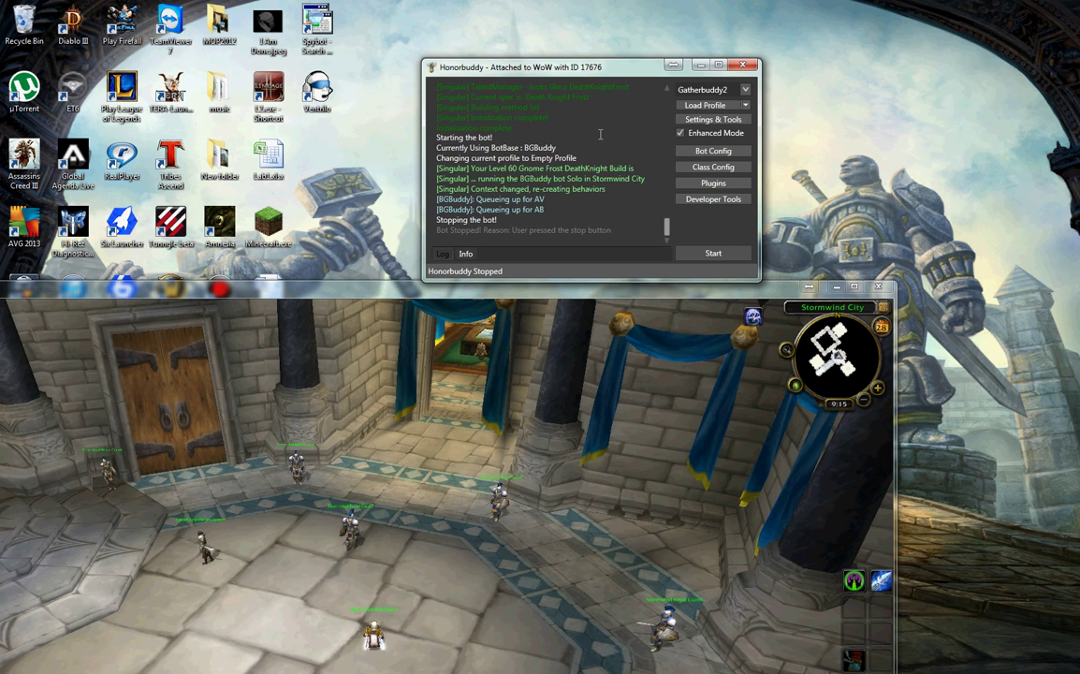
left_click(727, 108)
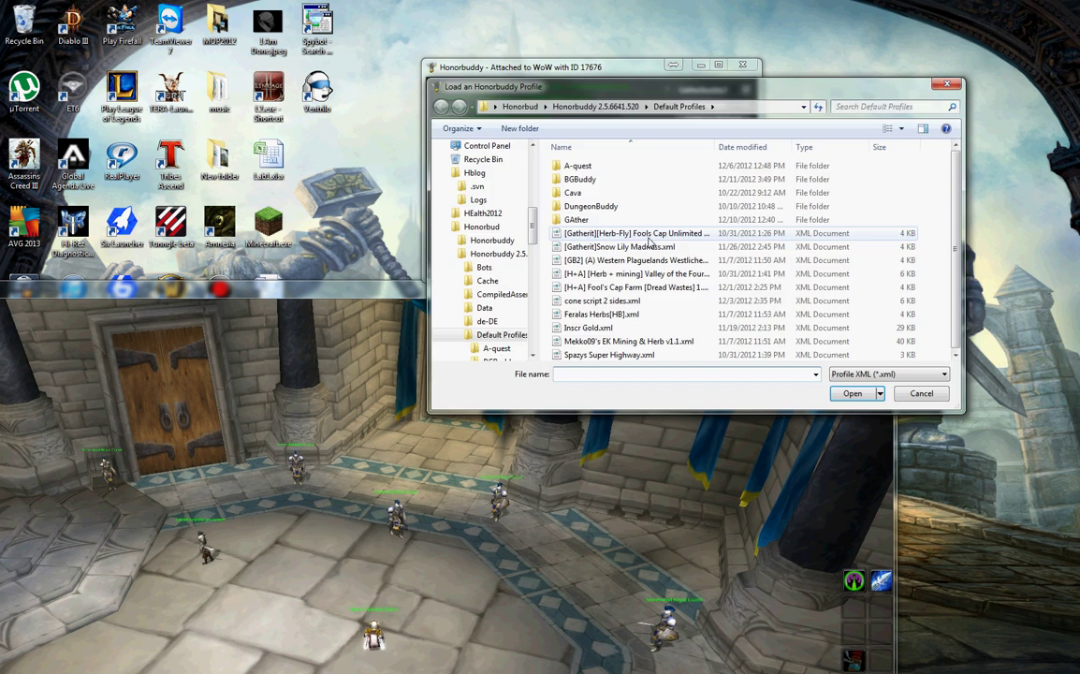
left_click(945, 85)
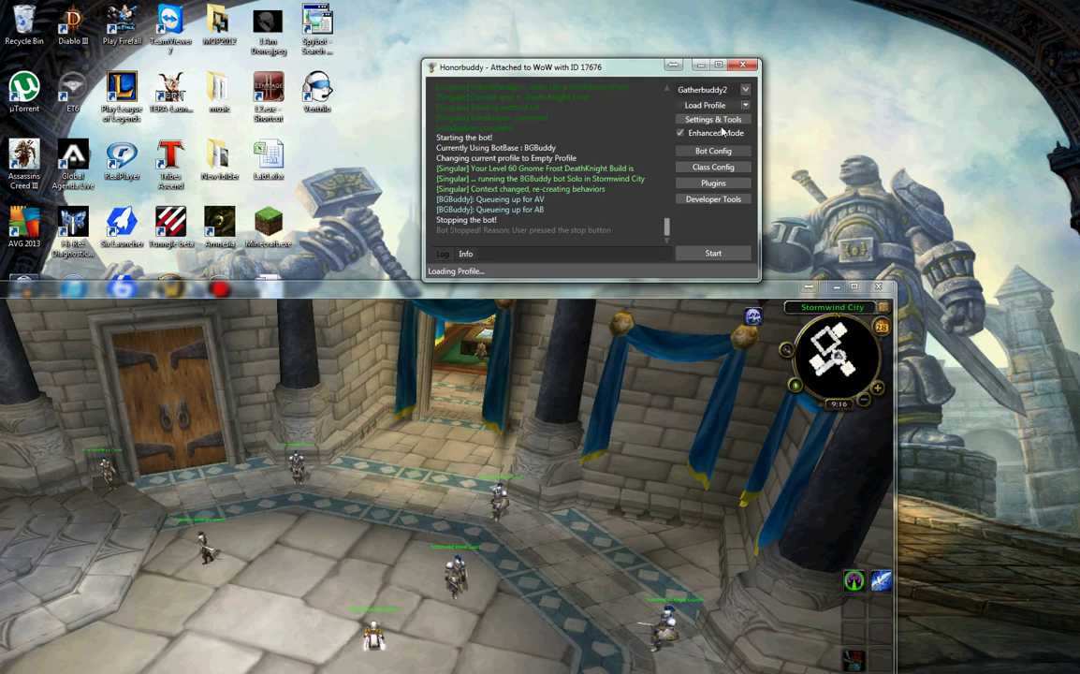
- Open the Plugins window and scroll through the installed plugins, noting only Refreshment Detection is enabled
left_click(713, 185)
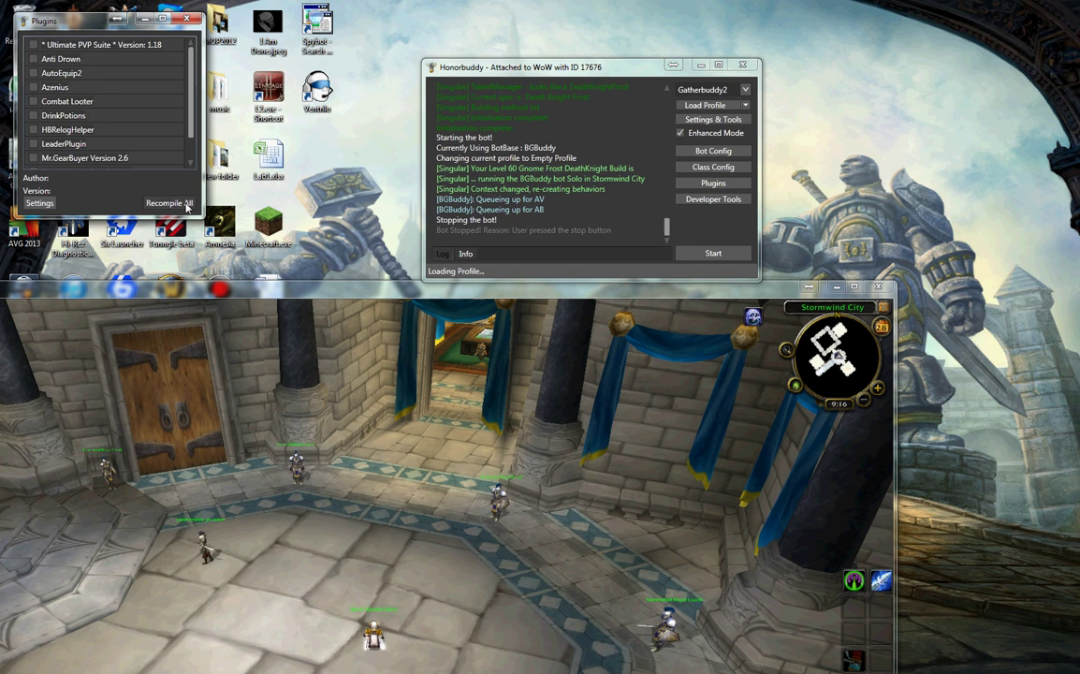
scroll(93, 140, "down", 1)
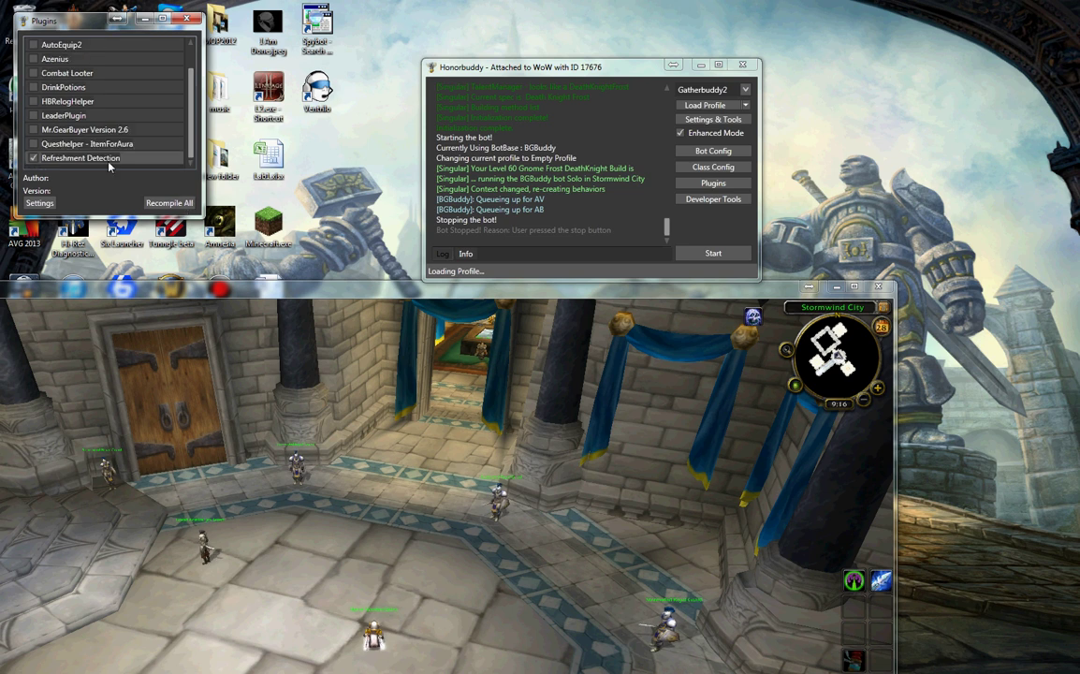
scroll(96, 160, "up", 1)
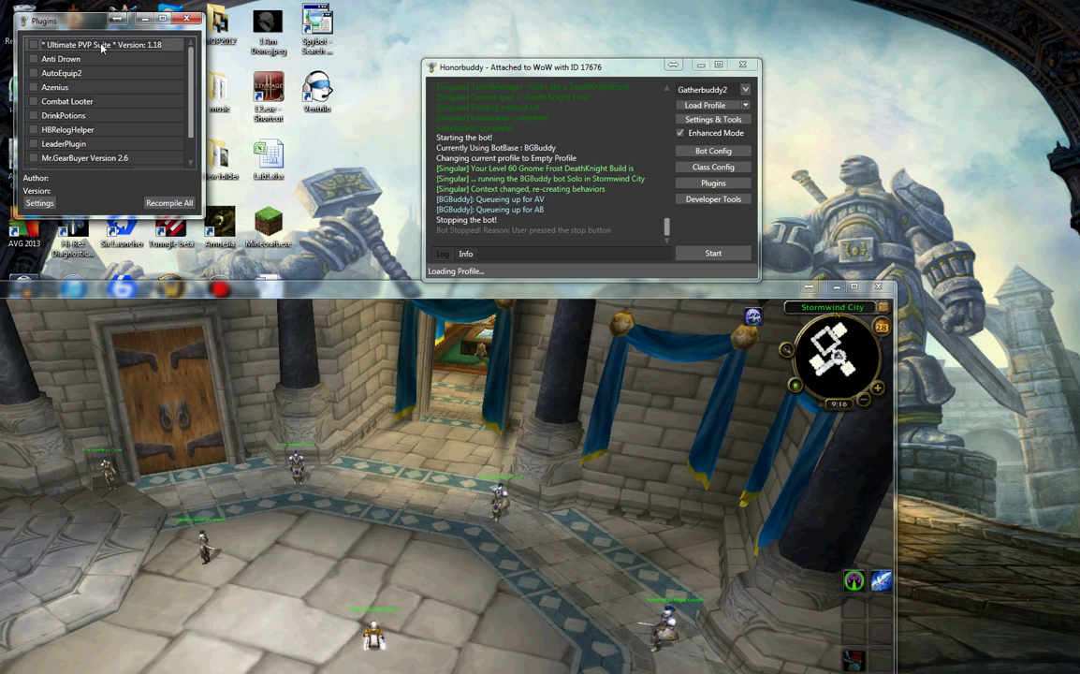
scroll(121, 131, "down", 1)
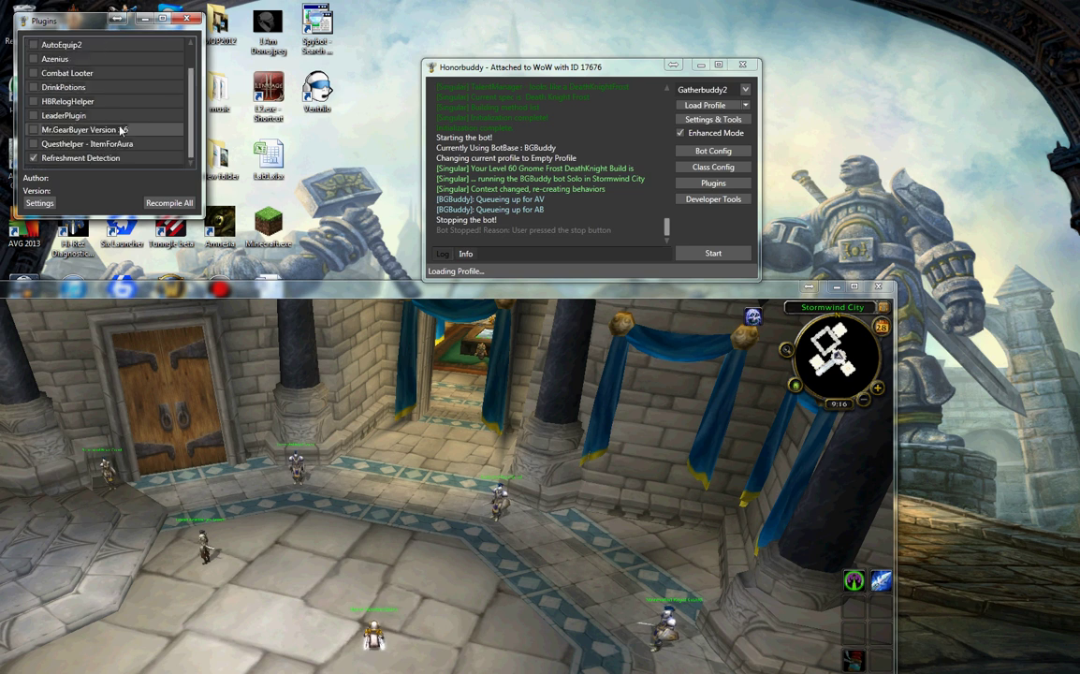